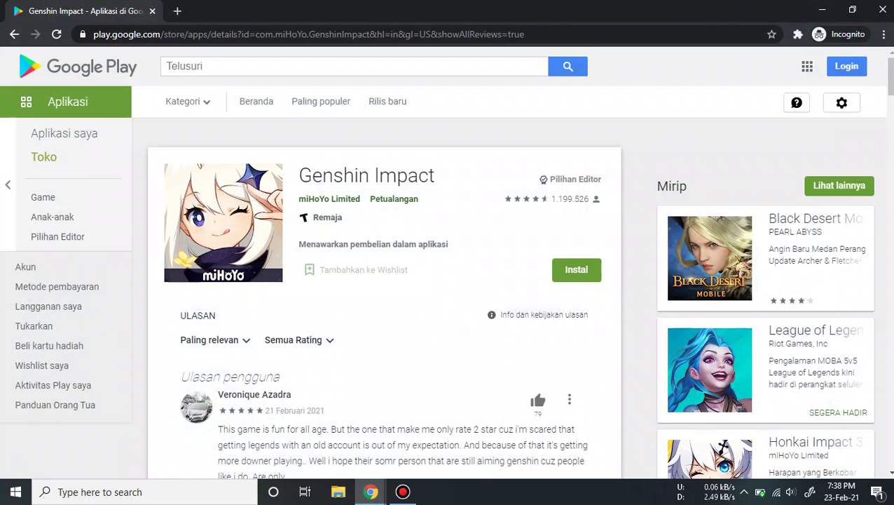
# - Expand the first two truncated user reviews on the Genshin Impact page and read their full text
pyautogui.scroll(-2, 447, 280)
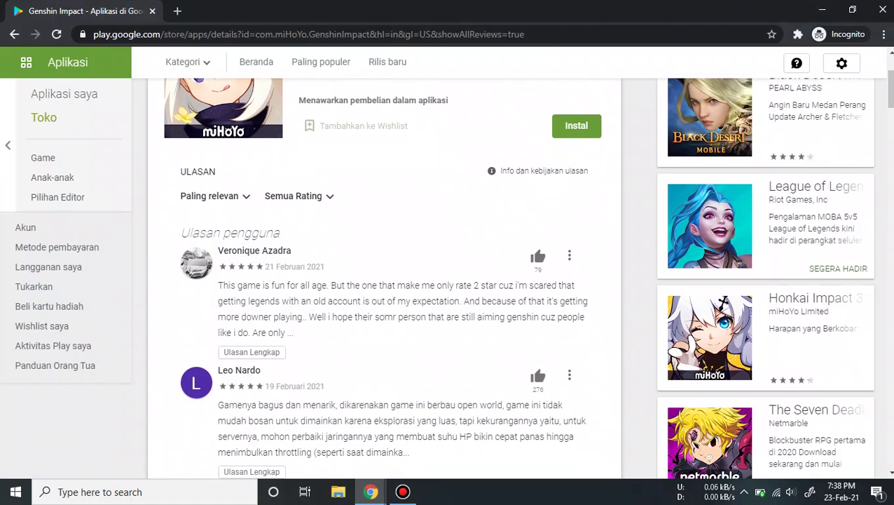
pyautogui.click(252, 352)
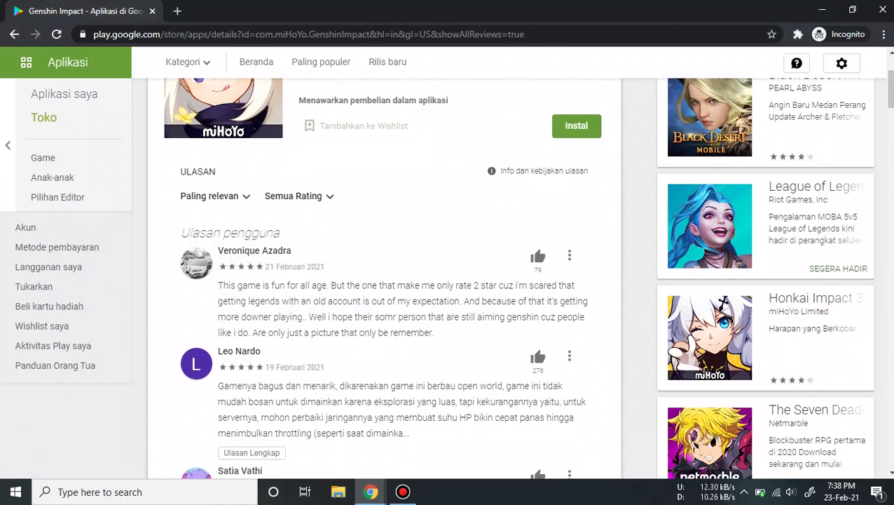
pyautogui.scroll(-3, 384, 316)
pyautogui.click(252, 301)
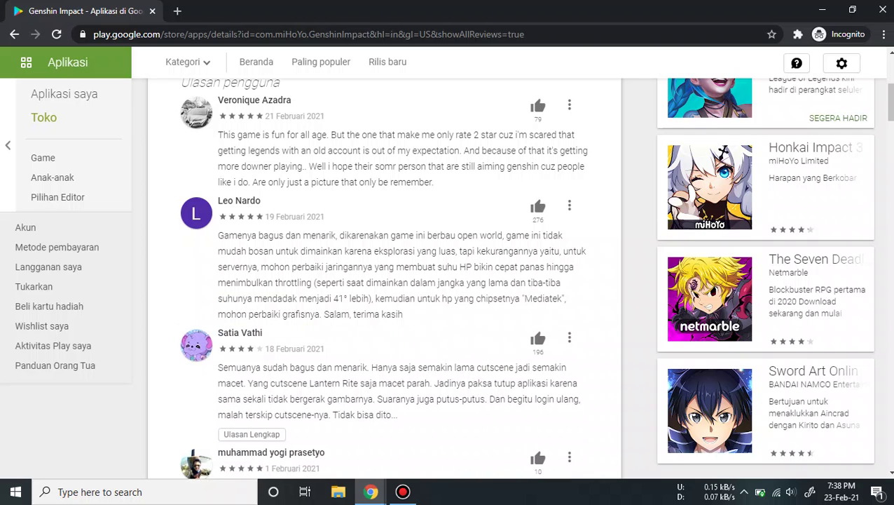
pyautogui.moveTo(218, 235); pyautogui.dragTo(403, 314)
pyautogui.click(403, 314)
pyautogui.scroll(2, 384, 273)
pyautogui.scroll(1, 384, 280)
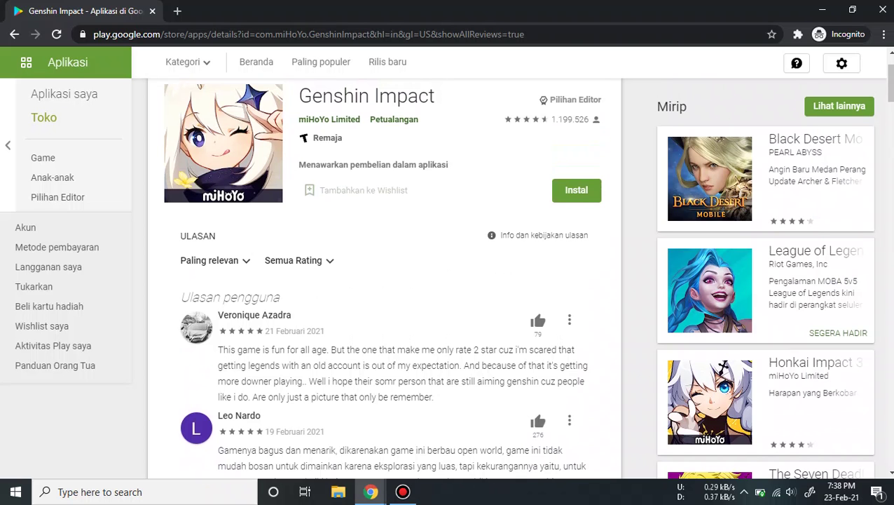
# - Show the desktop and launch WebHarvy
pyautogui.press('super+d')
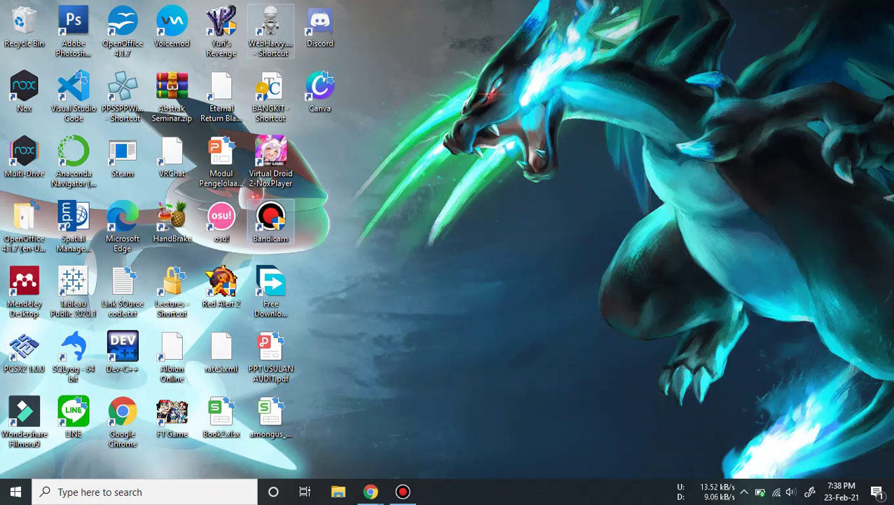
pyautogui.click(271, 28)
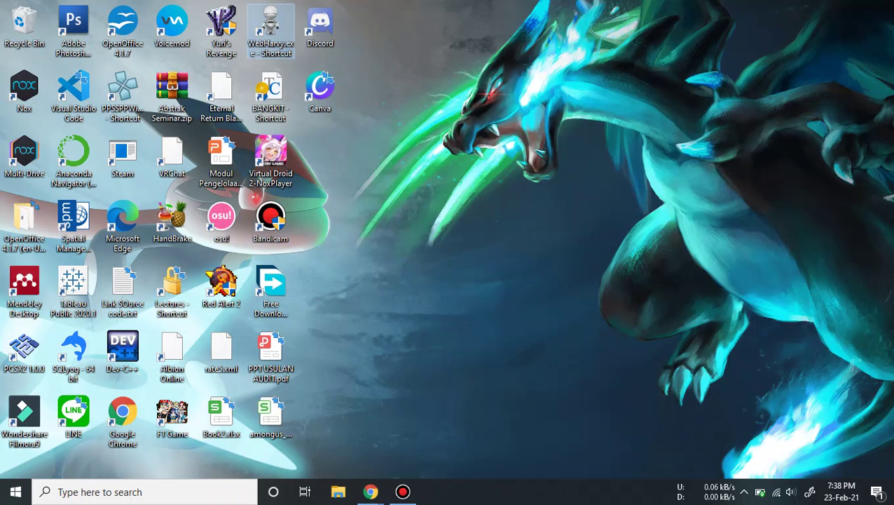
pyautogui.press('Return')
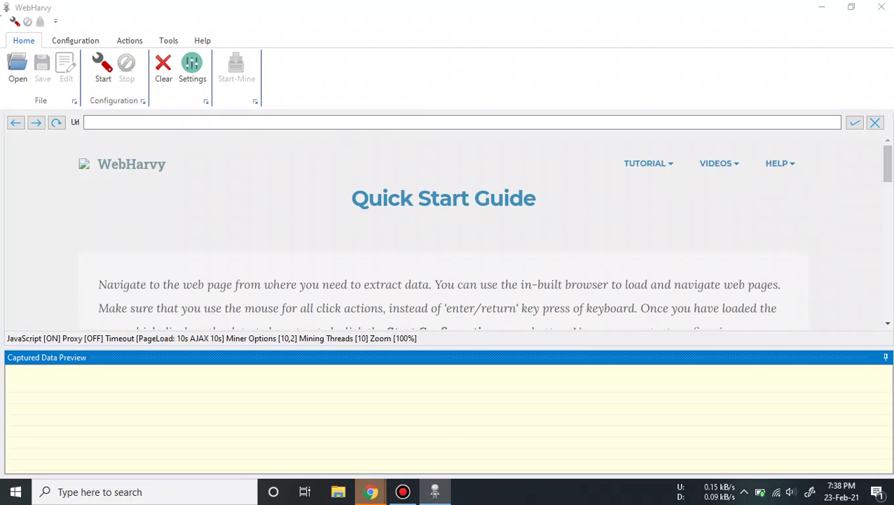
# - Switch back to the Chrome window and copy the full address of the Genshin Impact reviews page
pyautogui.moveTo(371, 491)
pyautogui.click(434, 428)
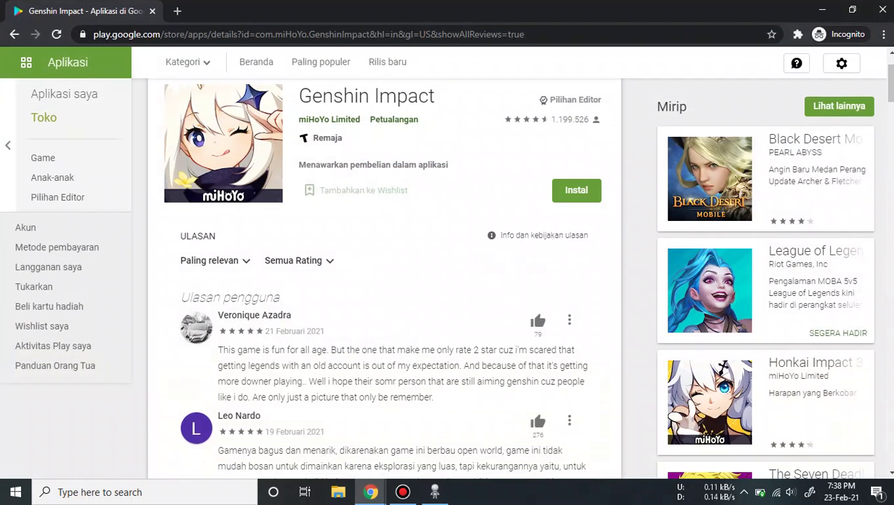
pyautogui.click(266, 32)
pyautogui.hotkey('ctrl', 'c')
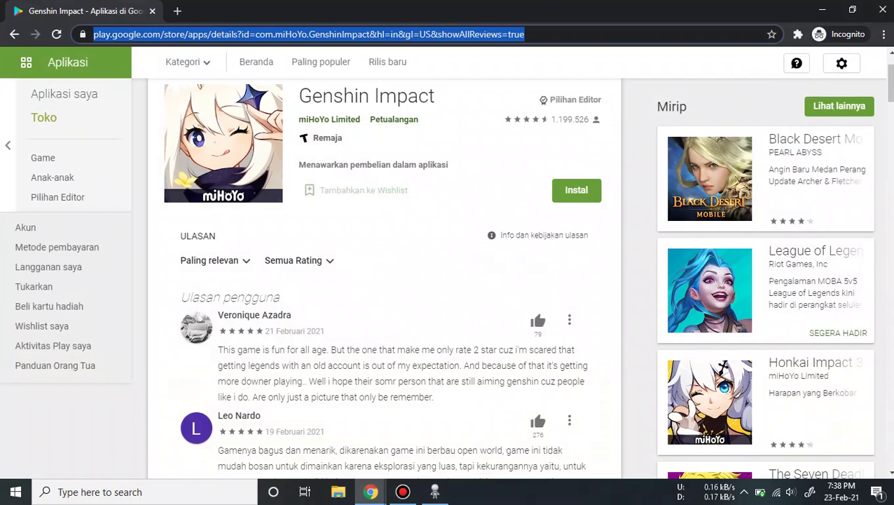
pyautogui.rightClick(436, 31)
pyautogui.click(462, 98)
# - Highlight the showAllReviews=true parameter at the end of the page address
pyautogui.click(489, 34)
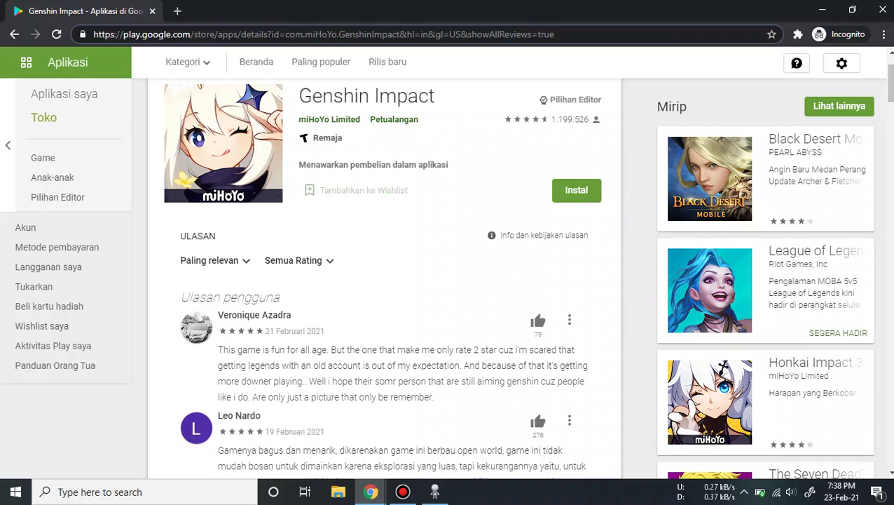
pyautogui.hotkey('shift', 'Right')
pyautogui.hotkey('shift', 'Right')
pyautogui.hotkey('shift', 'Right')
pyautogui.hotkey('shift', 'Right')
pyautogui.hotkey('shift', 'Right')
pyautogui.hotkey('shift', 'Right')
pyautogui.hotkey('shift', 'Right')
pyautogui.hotkey('shift', 'Right')
pyautogui.hotkey('shift', 'Right')
pyautogui.hotkey('shift', 'Right')
pyautogui.hotkey('shift', 'Right')
pyautogui.hotkey('shift', 'Right')
pyautogui.hotkey('shift', 'Right')
pyautogui.hotkey('shift', 'Right')
pyautogui.hotkey('shift', 'Right')
pyautogui.hotkey('shift', 'Right')
pyautogui.hotkey('shift', 'Right')
pyautogui.hotkey('shift', 'Right')
pyautogui.hotkey('shift', 'Right')
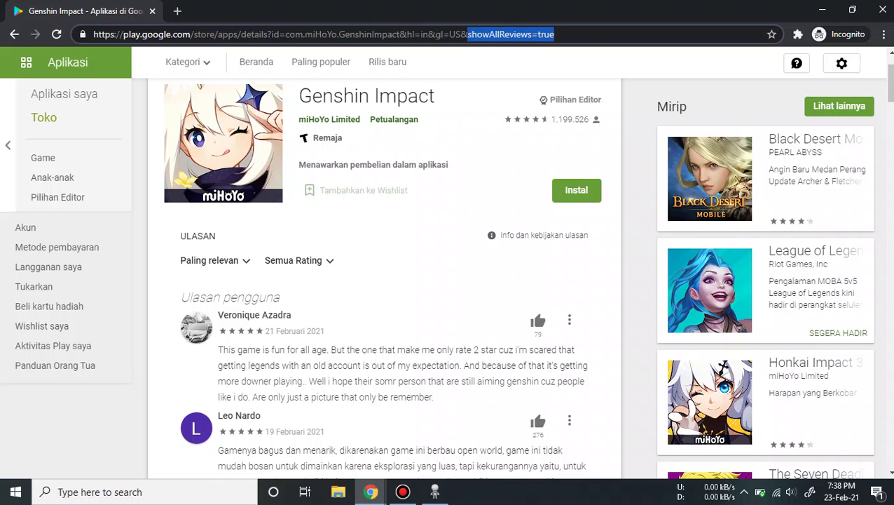
# - Switch to WebHarvy and load the copied Genshin Impact reviews address in its built-in browser
pyautogui.click(435, 491)
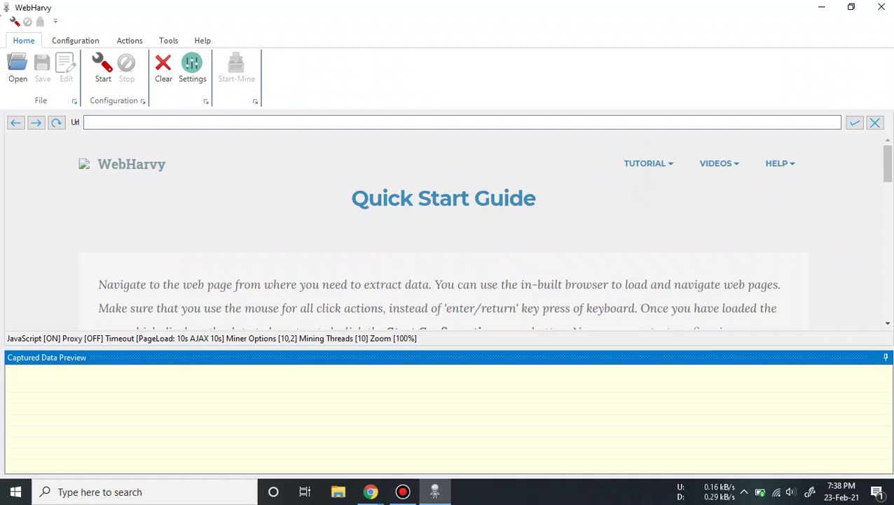
pyautogui.click(420, 123)
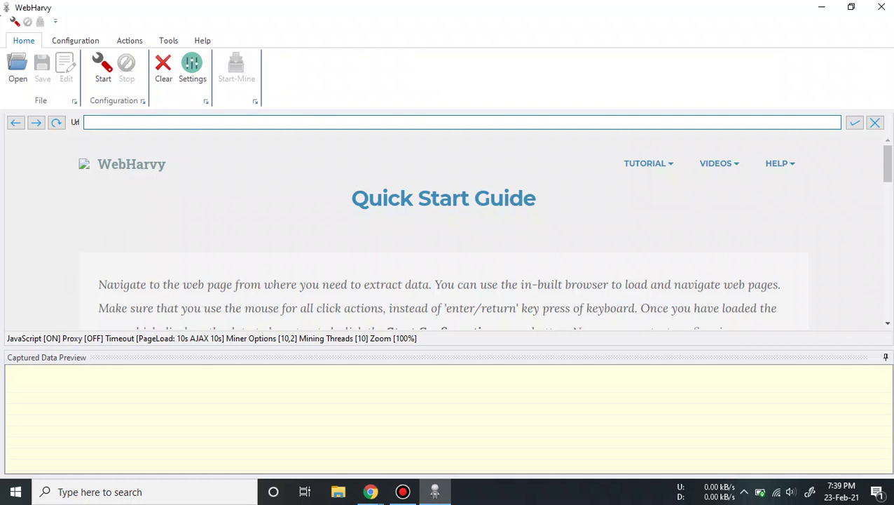
pyautogui.hotkey('ctrl', 'v')
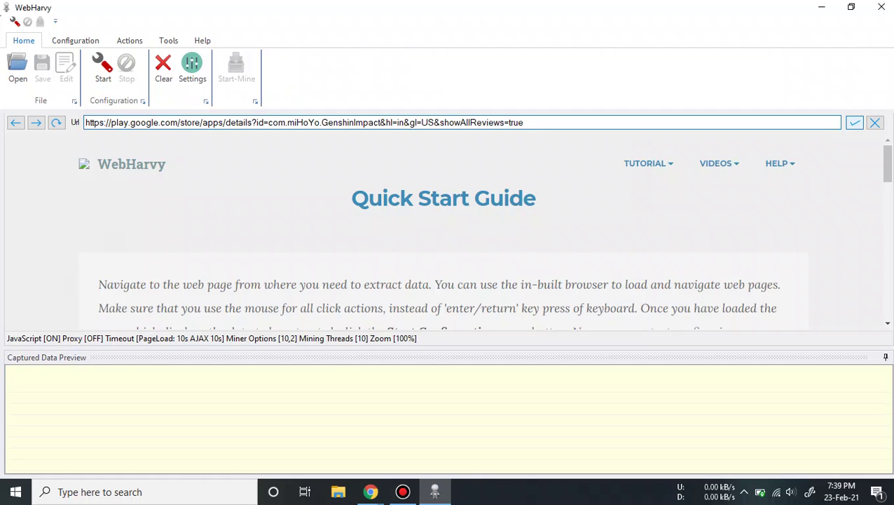
pyautogui.click(854, 123)
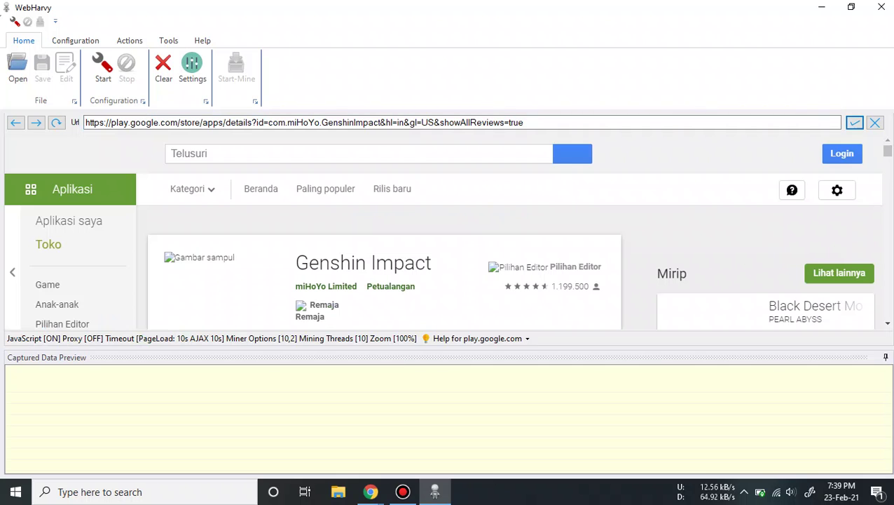
# - Start a configuration and capture the first reviewer's name as a text item named username
pyautogui.scroll(-5, 449, 232)
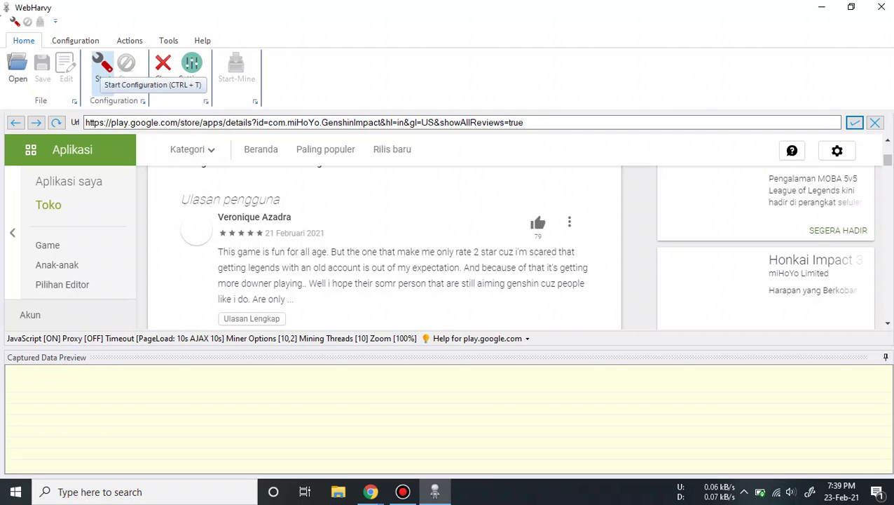
pyautogui.click(102, 66)
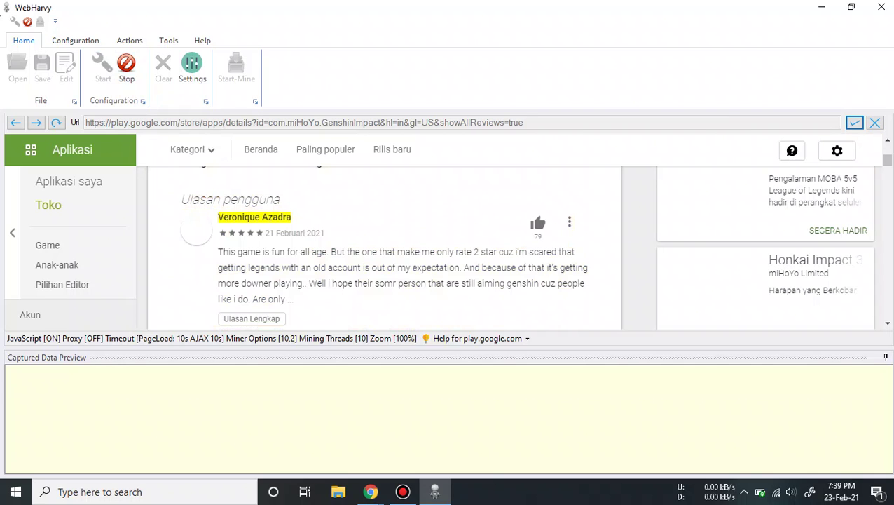
pyautogui.click(254, 216)
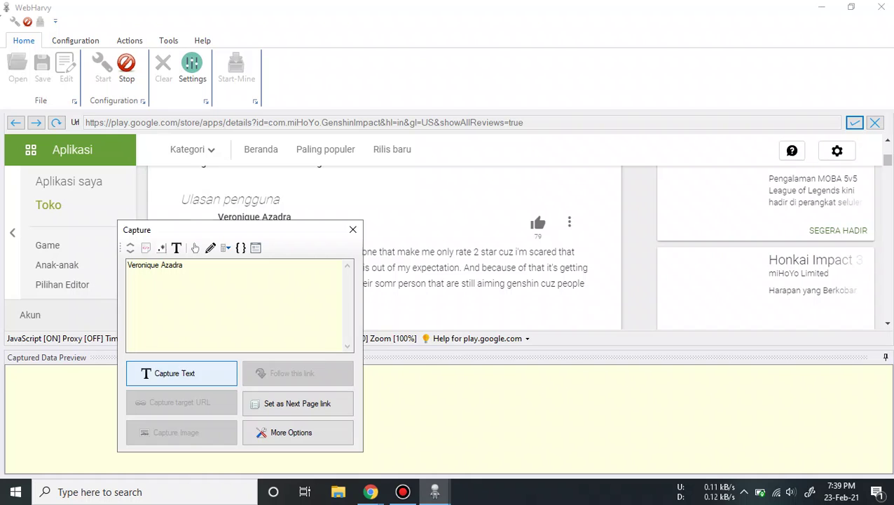
pyautogui.click(181, 373)
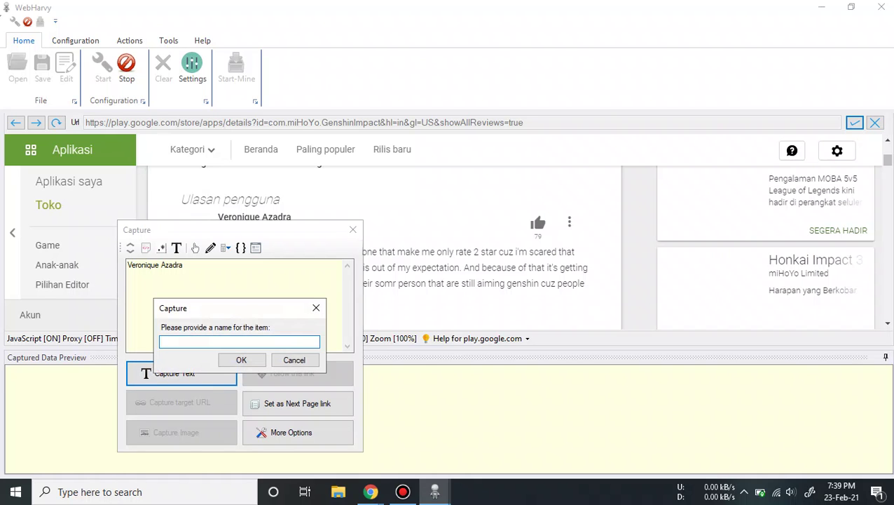
pyautogui.write('username')
pyautogui.click(241, 360)
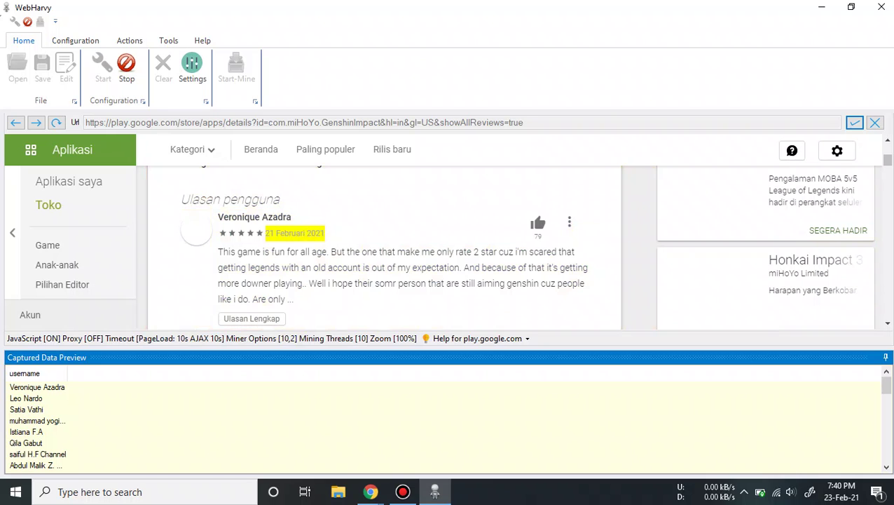
# - Capture the first review's date as a text item named date
pyautogui.click(295, 233)
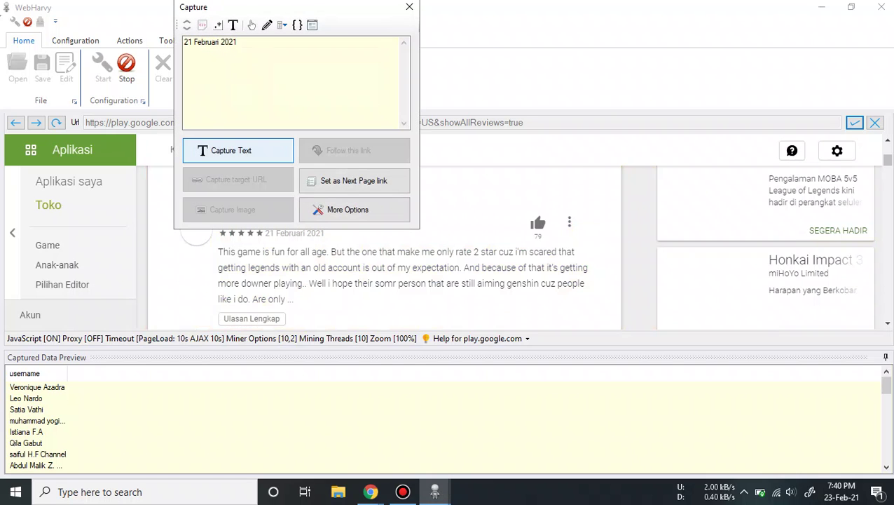
pyautogui.press('Return')
pyautogui.write('d')
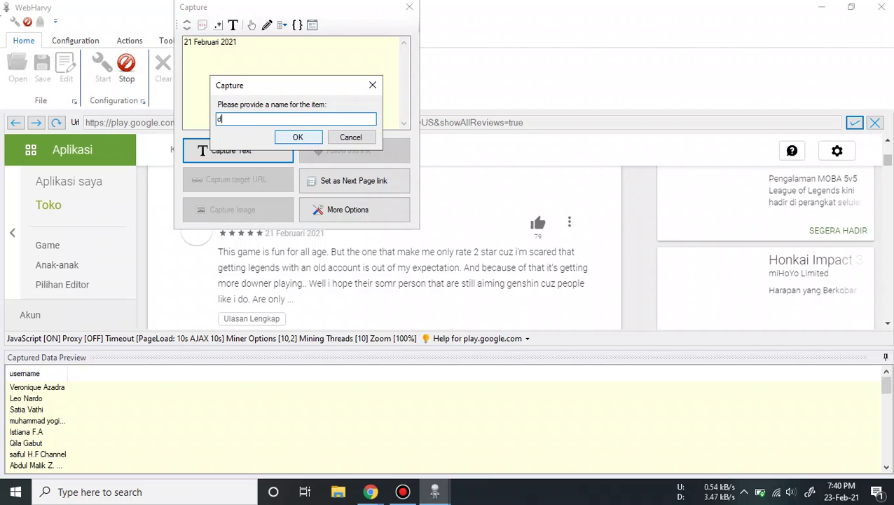
pyautogui.write('ate')
pyautogui.press('Return')
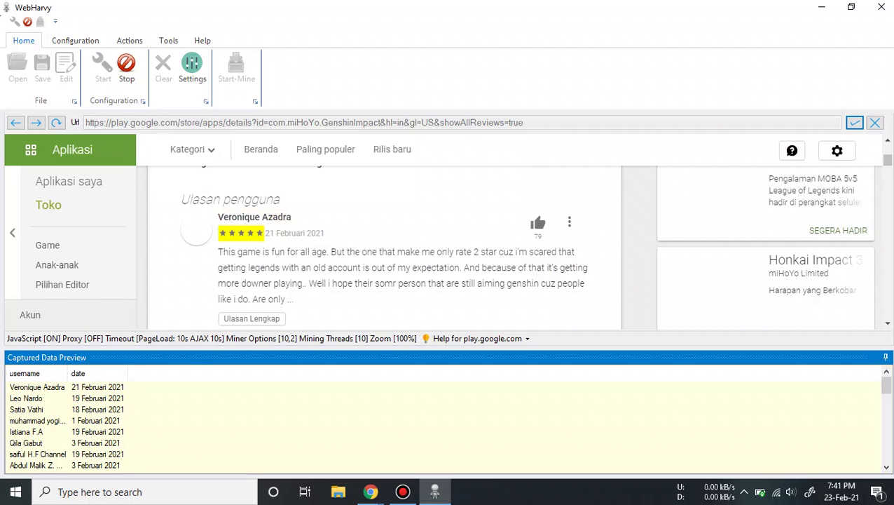
# - Select the first review's star rating for capture and retrieve its HTML
pyautogui.click(240, 232)
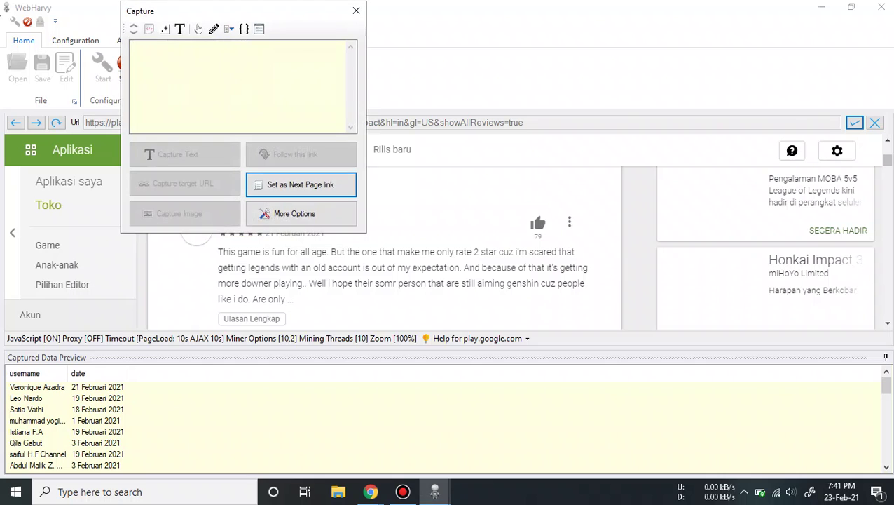
pyautogui.click(356, 10)
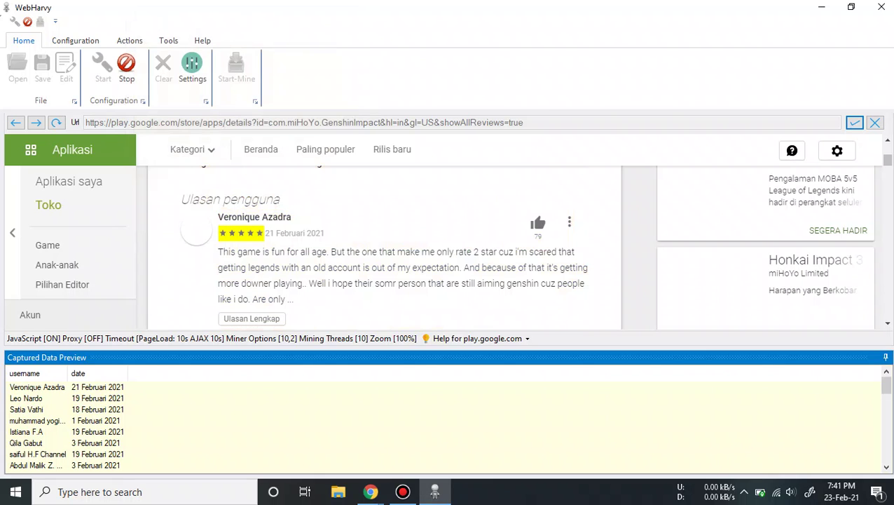
pyautogui.click(240, 233)
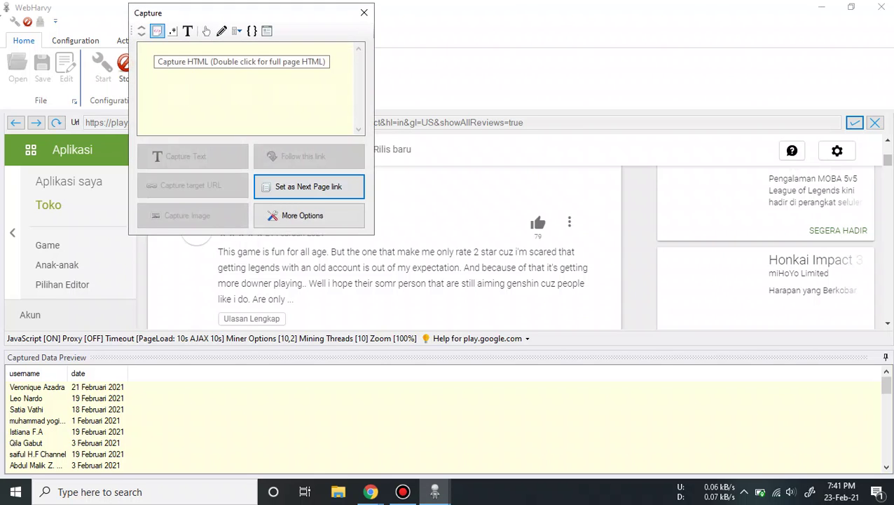
pyautogui.click(157, 31)
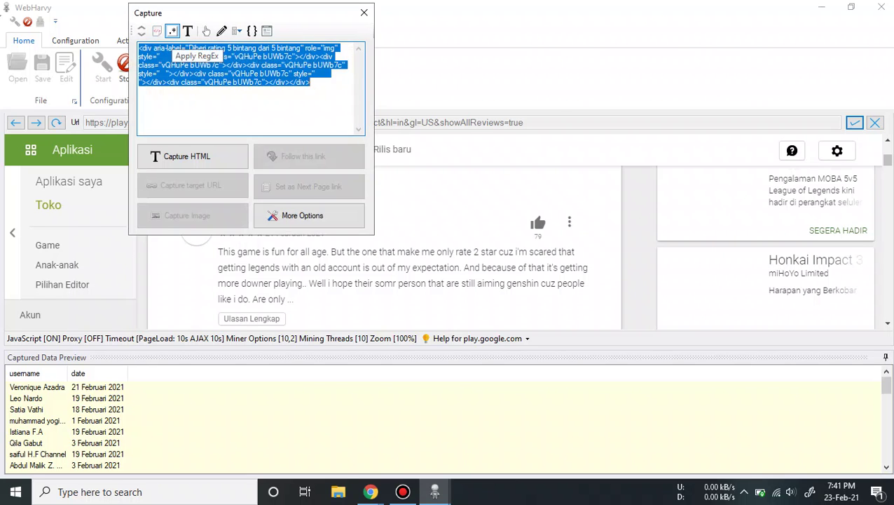
# - Apply the regular expression aria-label="Diberi rating (\d) to the star rating's HTML
pyautogui.click(172, 31)
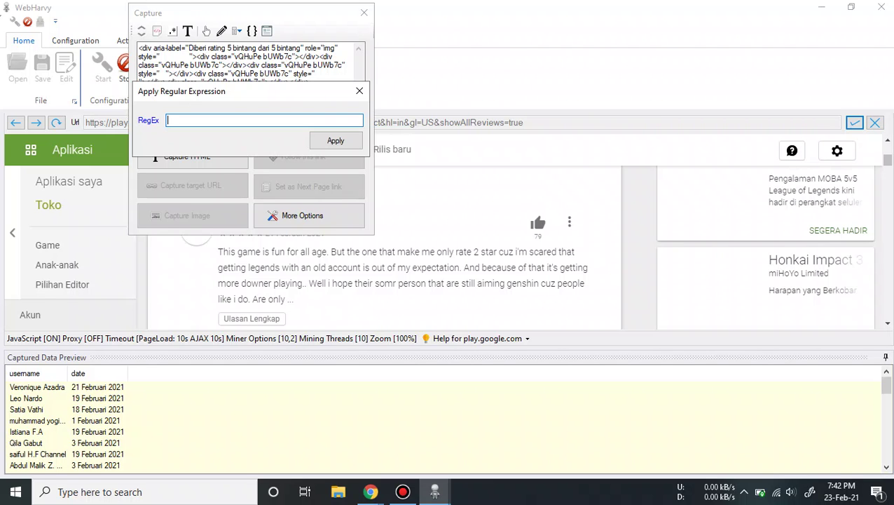
pyautogui.write('aria-label="Di')
pyautogui.write('beri rating')
pyautogui.write('5')
pyautogui.press('BackSpace')
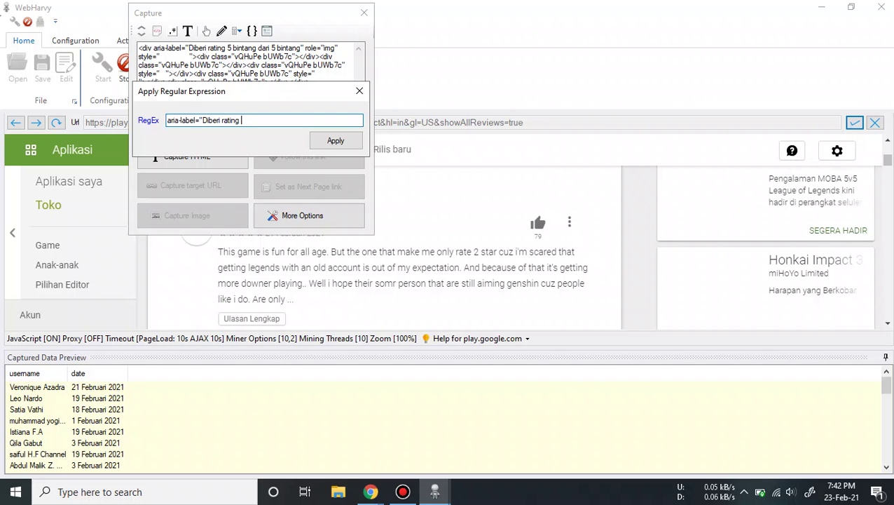
pyautogui.write('(\\d)')
pyautogui.moveTo(240, 121); pyautogui.dragTo(180, 121)
pyautogui.click(240, 120)
pyautogui.moveTo(222, 120); pyautogui.dragTo(180, 120)
pyautogui.click(222, 121)
pyautogui.press('BackSpace')
pyautogui.press('BackSpace')
pyautogui.press('BackSpace')
pyautogui.press('BackSpace')
pyautogui.press('BackSpace')
pyautogui.press('BackSpace')
pyautogui.press('BackSpace')
pyautogui.hotkey('ctrl', 'shift', 'Right')
pyautogui.hotkey('ctrl', 'z')
pyautogui.press('Left')
pyautogui.doubleClick(245, 121)
pyautogui.click(247, 120)
pyautogui.write(')')
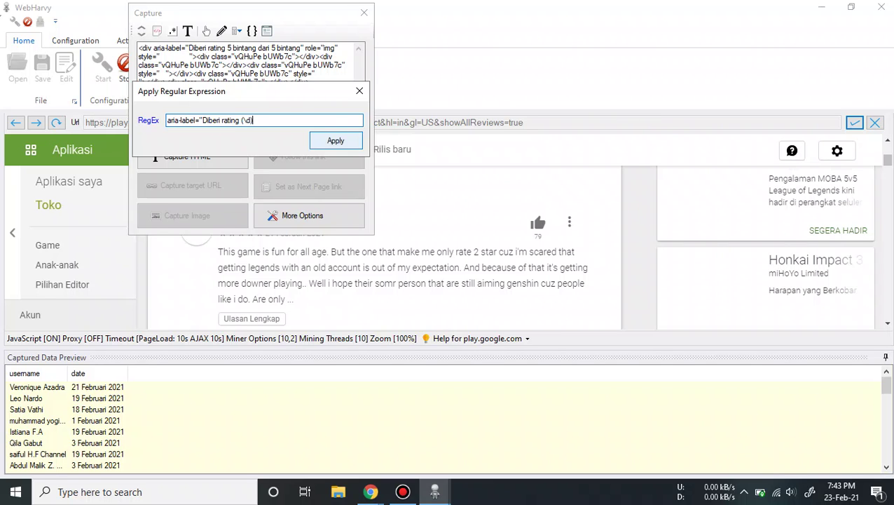
pyautogui.press('Return')
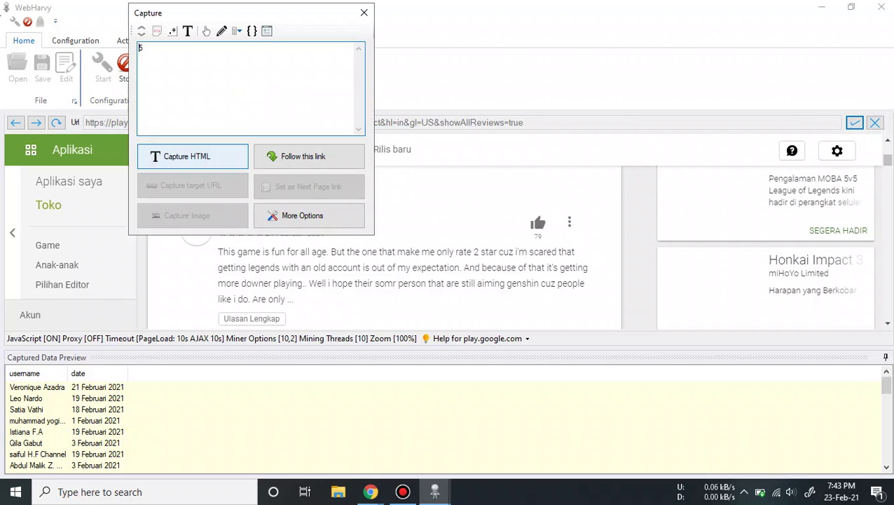
# - Capture the extracted star value as an HTML item named rating
pyautogui.click(186, 156)
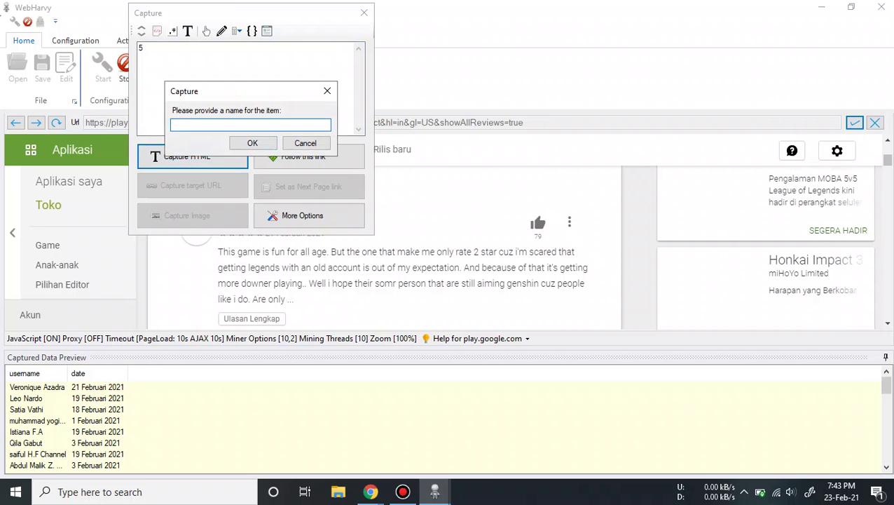
pyautogui.write('rating')
pyautogui.press('Return')
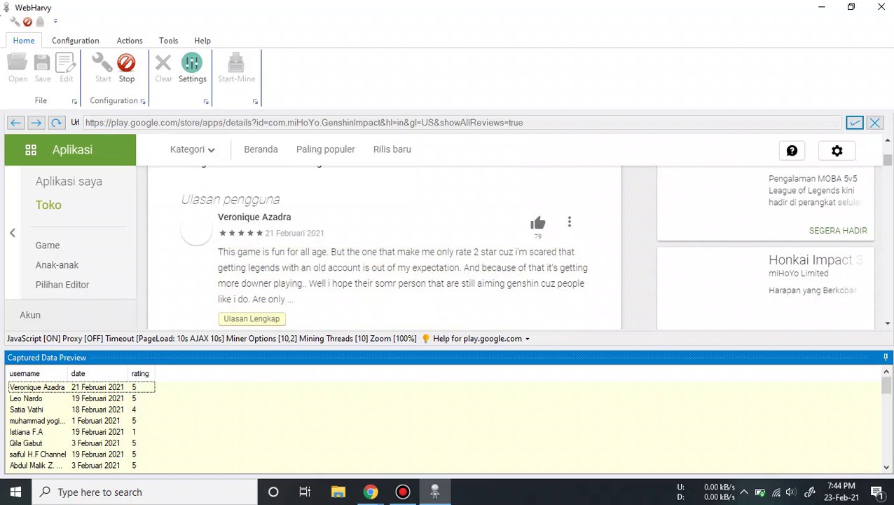
# - Switch to Chrome and copy the full JavaScript code that clicks every LkLjZd ScJHi OzU4dc element from the GitHub gist
pyautogui.click(252, 318)
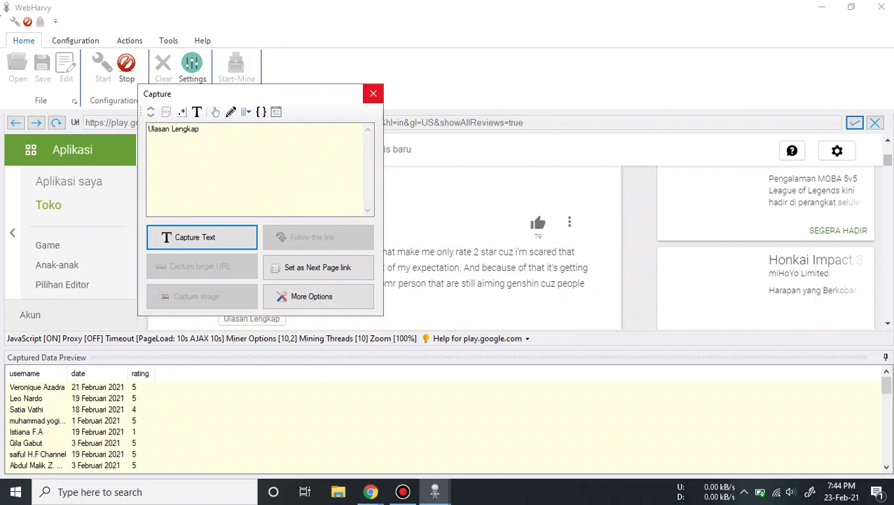
pyautogui.click(373, 94)
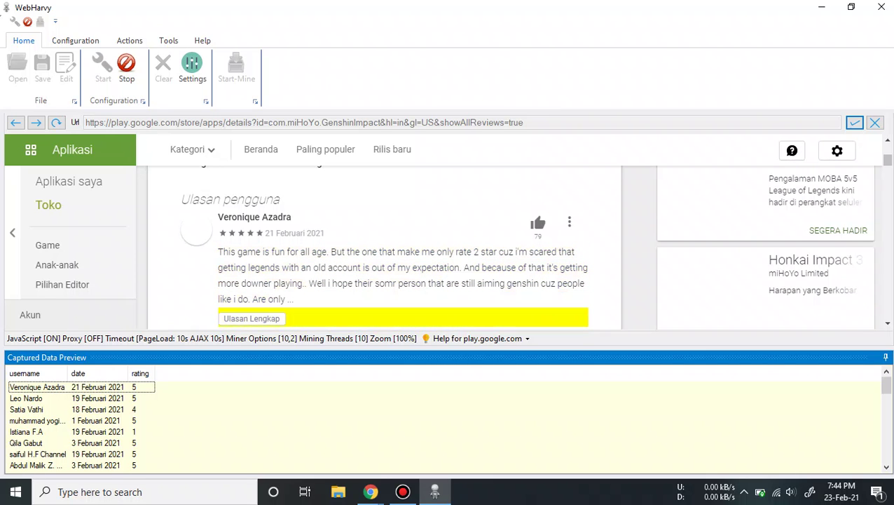
pyautogui.moveTo(370, 491)
pyautogui.click(300, 429)
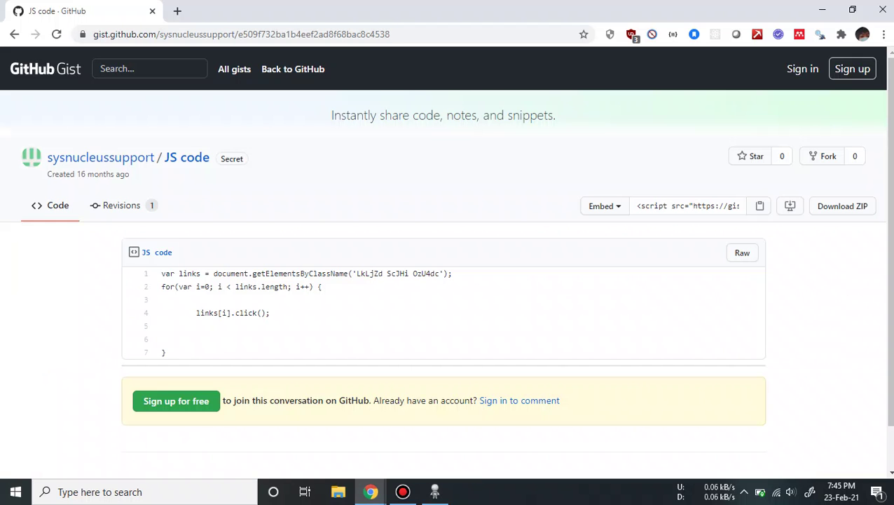
pyautogui.moveTo(166, 352); pyautogui.dragTo(161, 273)
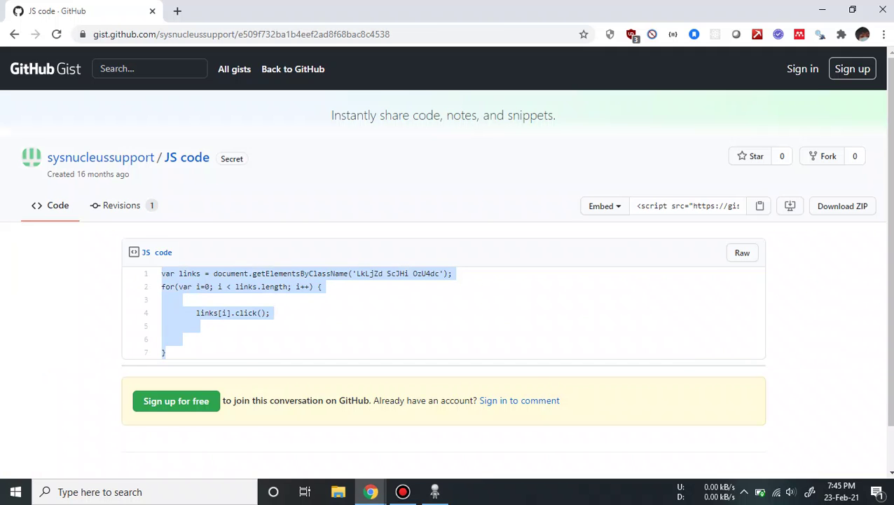
pyautogui.rightClick(193, 278)
pyautogui.click(214, 290)
# - Return to WebHarvy and apply the copied JavaScript as a Run Script action on the Ulasan pengguna section
pyautogui.moveTo(371, 491)
pyautogui.moveTo(438, 431)
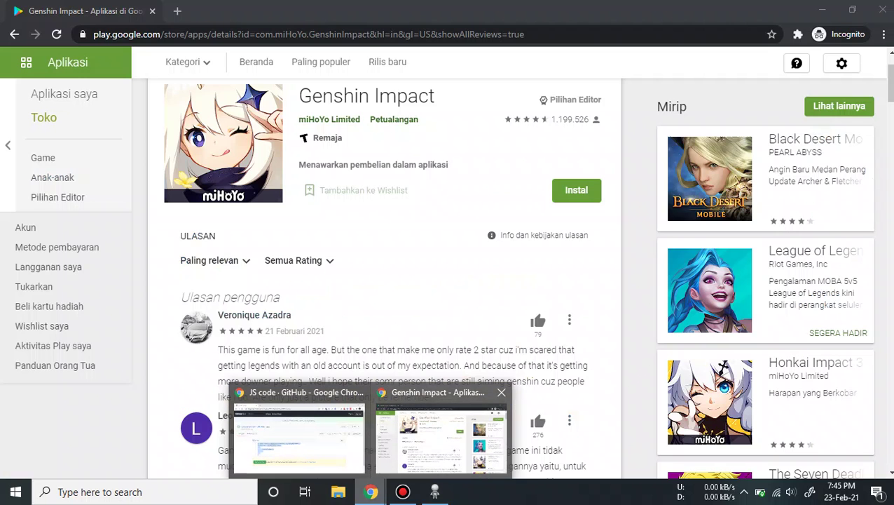
pyautogui.click(434, 491)
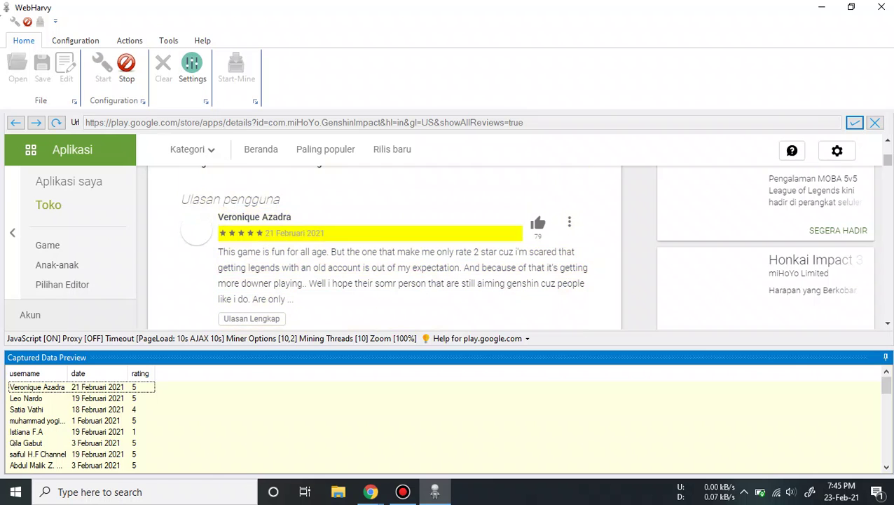
pyautogui.rightClick(430, 191)
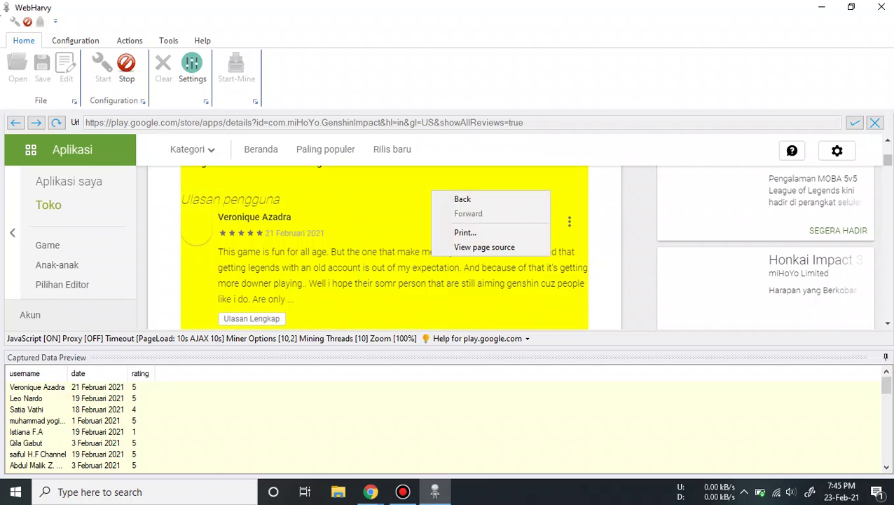
pyautogui.click(429, 190)
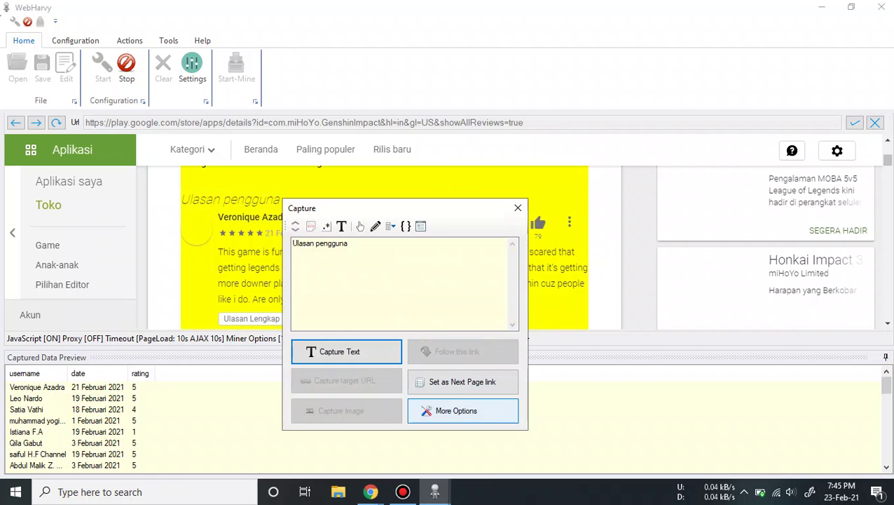
pyautogui.click(460, 411)
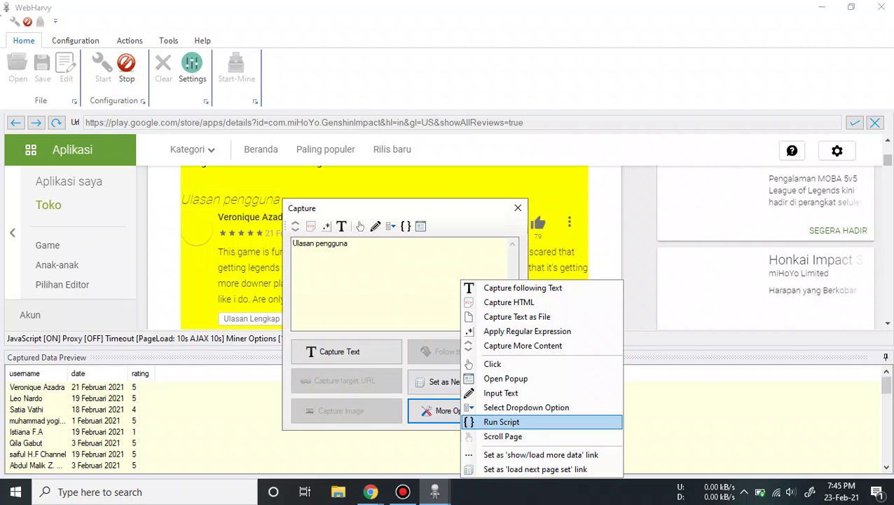
pyautogui.click(502, 421)
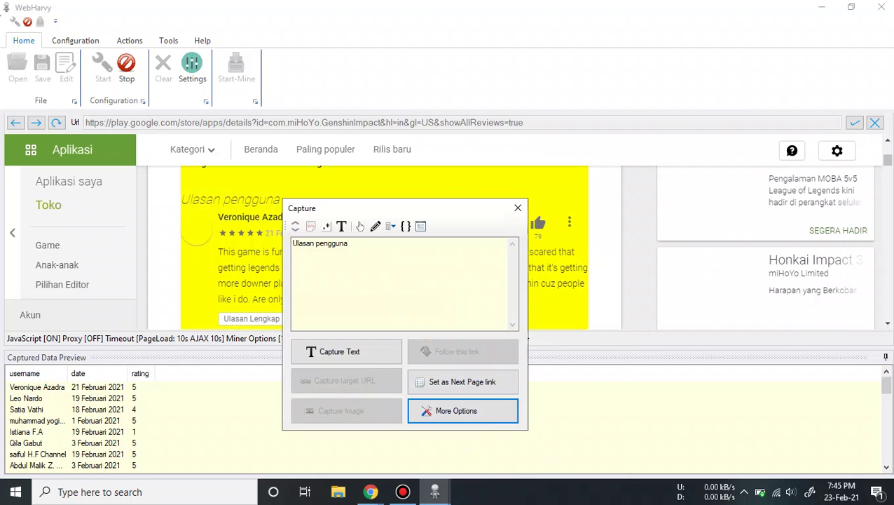
pyautogui.rightClick(355, 265)
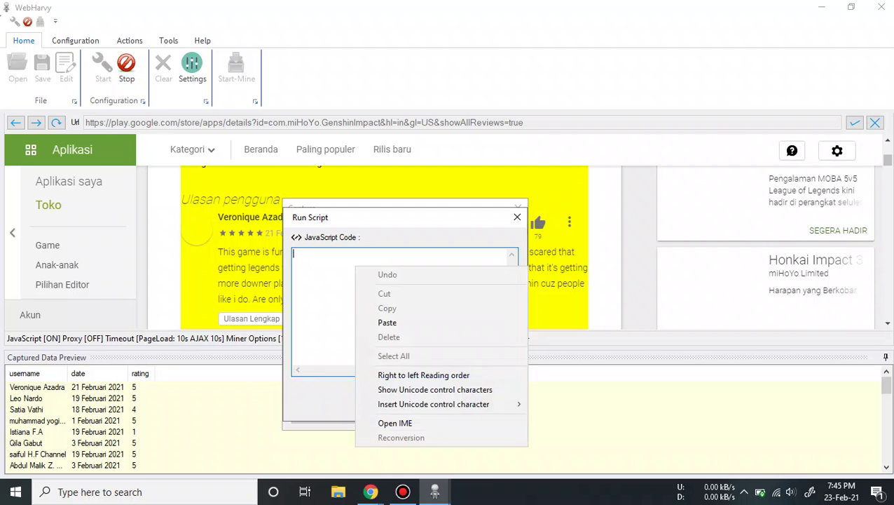
pyautogui.click(387, 322)
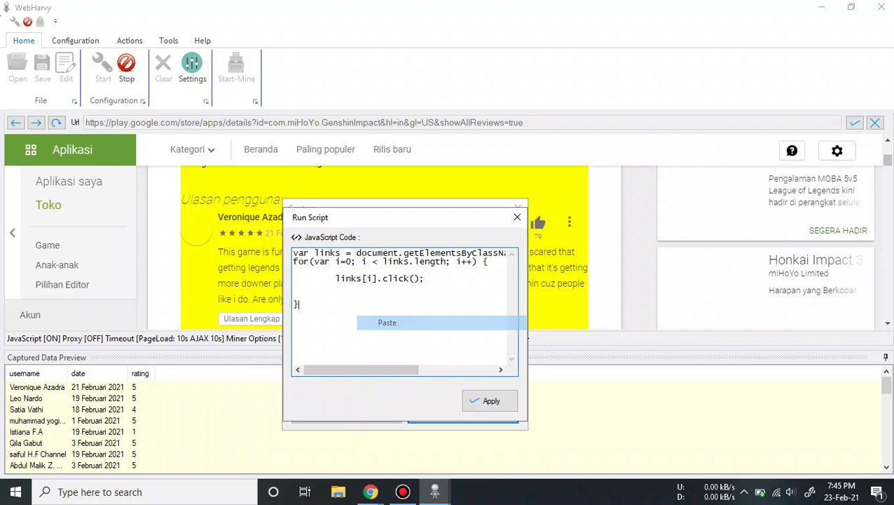
pyautogui.click(490, 400)
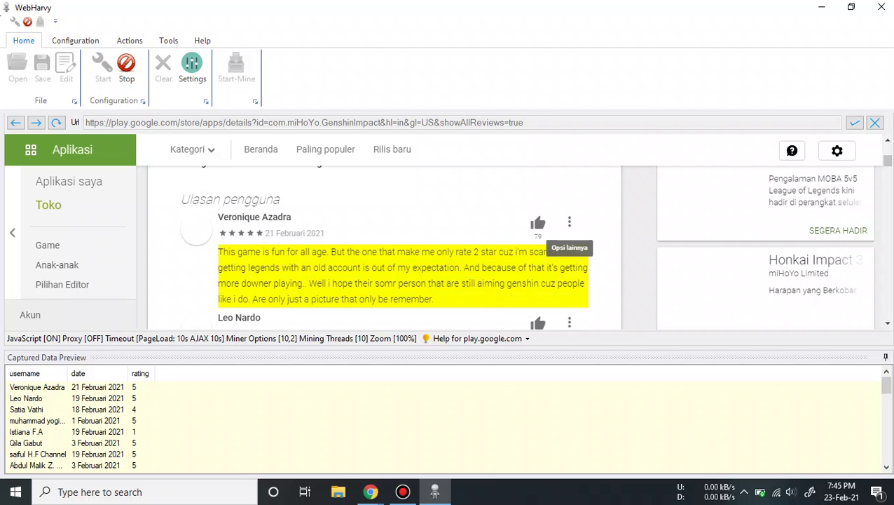
# - Capture the first review's full text as a text item named reviews
pyautogui.click(403, 274)
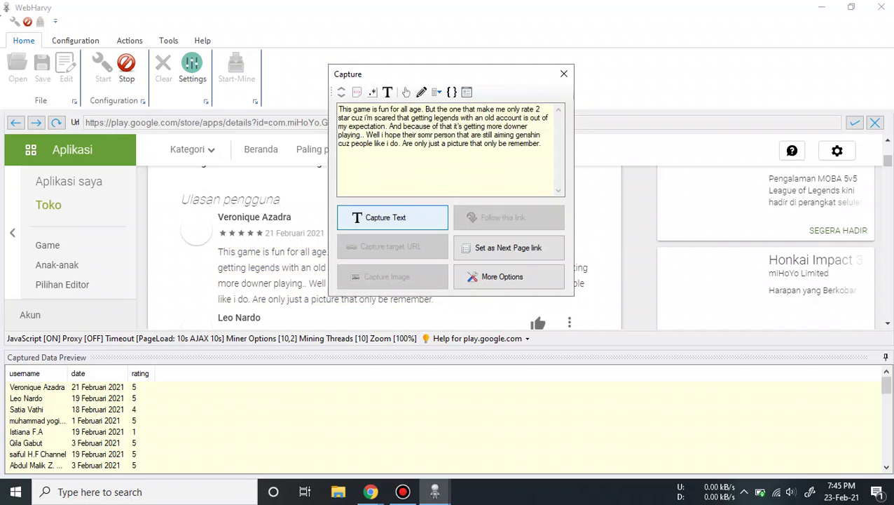
pyautogui.click(393, 218)
pyautogui.write('raviews')
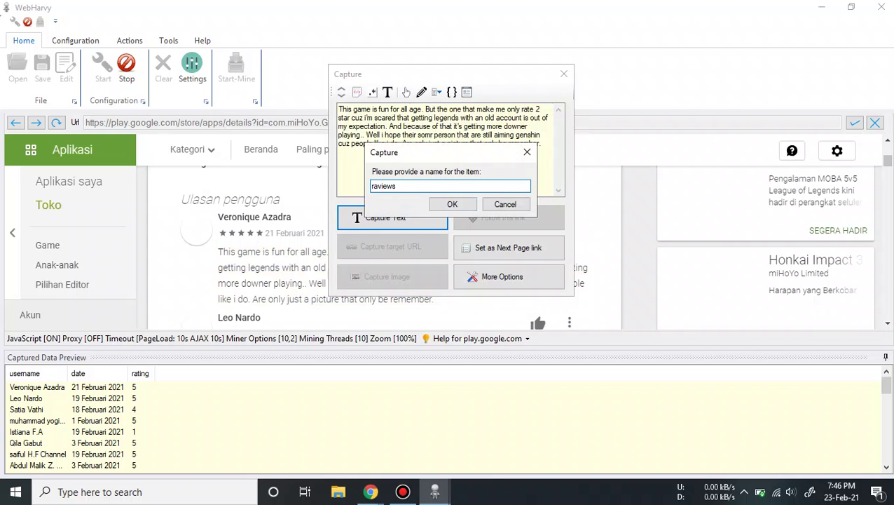
pyautogui.press('Delete')
pyautogui.write('e')
pyautogui.press('Return')
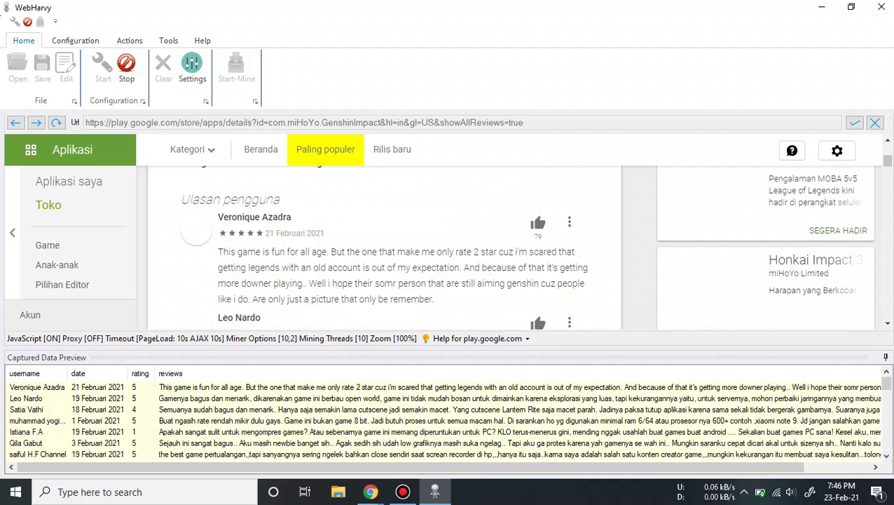
pyautogui.click(75, 40)
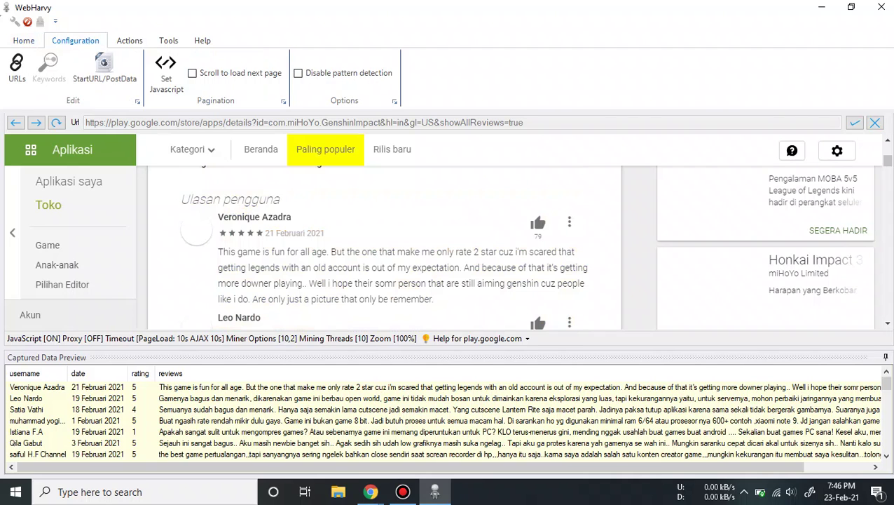
pyautogui.click(166, 74)
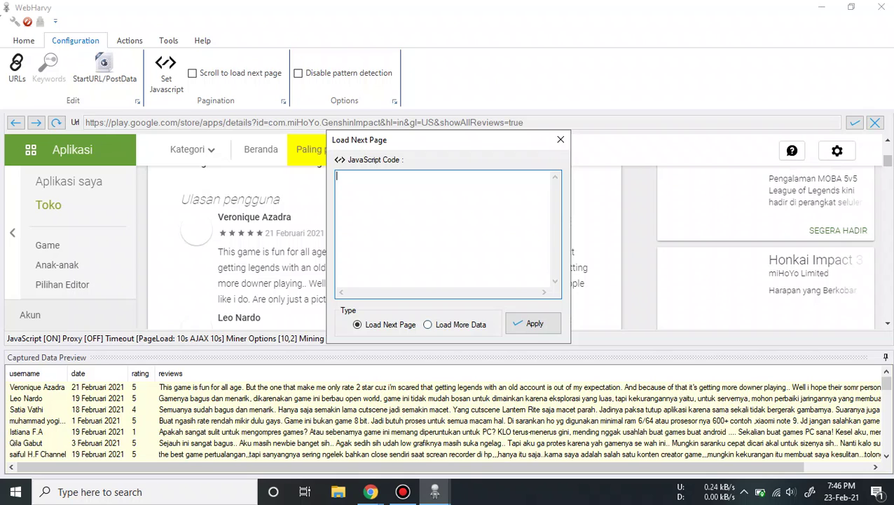
pyautogui.click(427, 324)
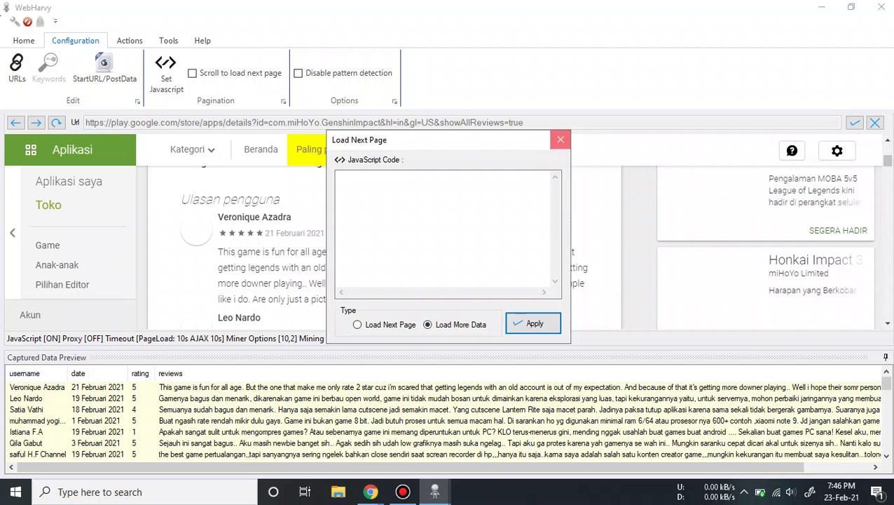
pyautogui.click(561, 140)
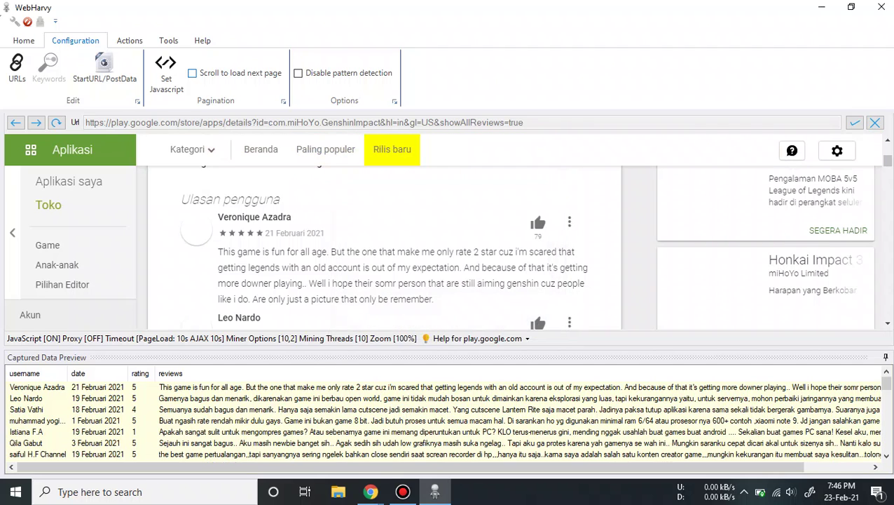
# - Turn on scrolling to load the next page for pagination and stop the configuration
pyautogui.click(193, 73)
pyautogui.click(23, 40)
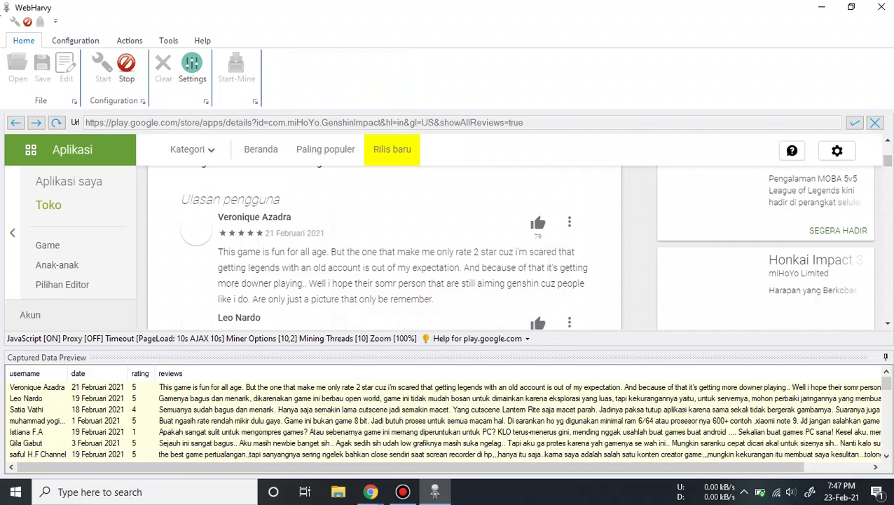
pyautogui.click(126, 68)
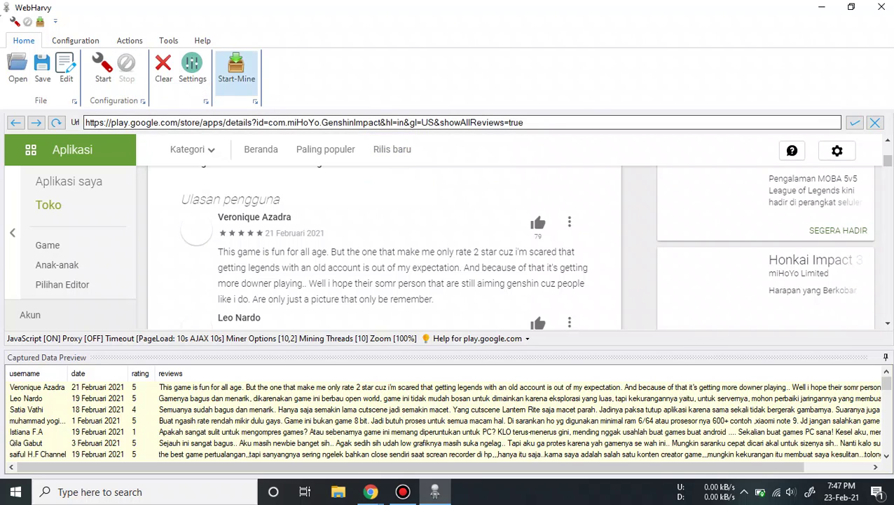
# - Open the miner, set the number of pages to mine to 1 and start mining the reviews
pyautogui.click(236, 68)
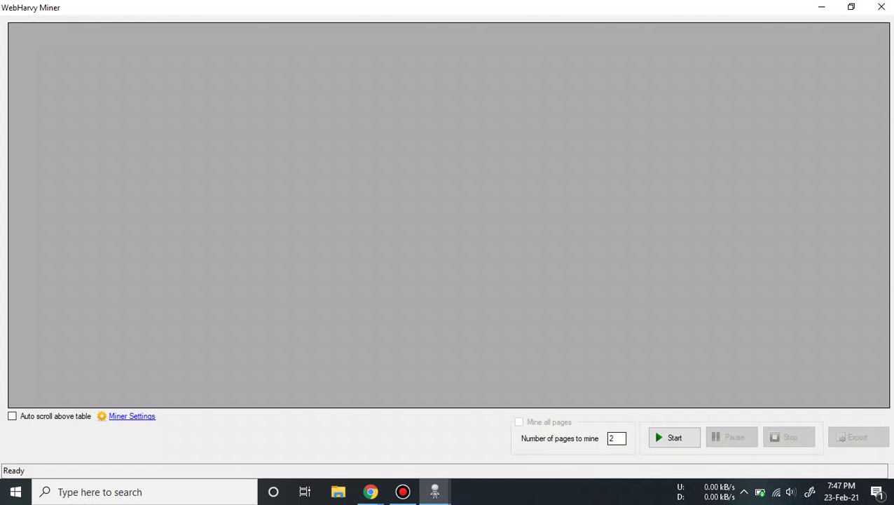
pyautogui.click(616, 438)
pyautogui.press('BackSpace')
pyautogui.write('1')
pyautogui.press('BackSpace')
pyautogui.write('100')
pyautogui.press('BackSpace')
pyautogui.press('BackSpace')
pyautogui.press('BackSpace')
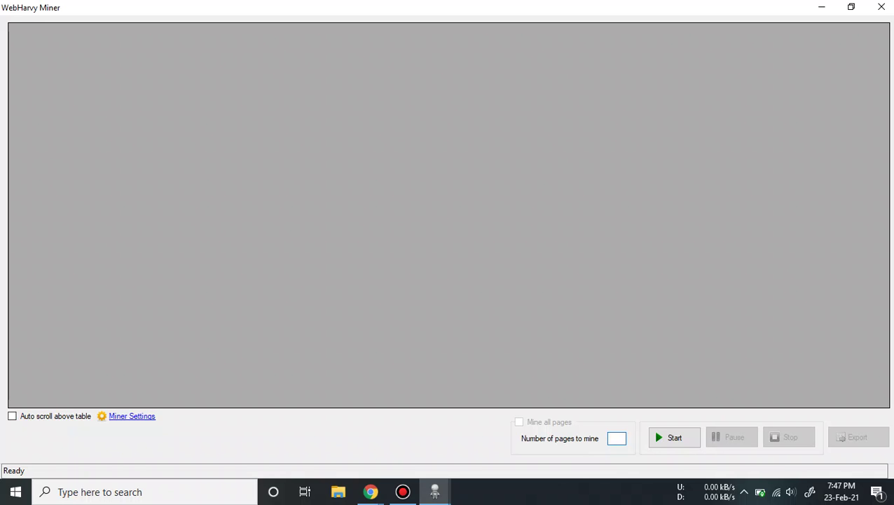
pyautogui.write('1')
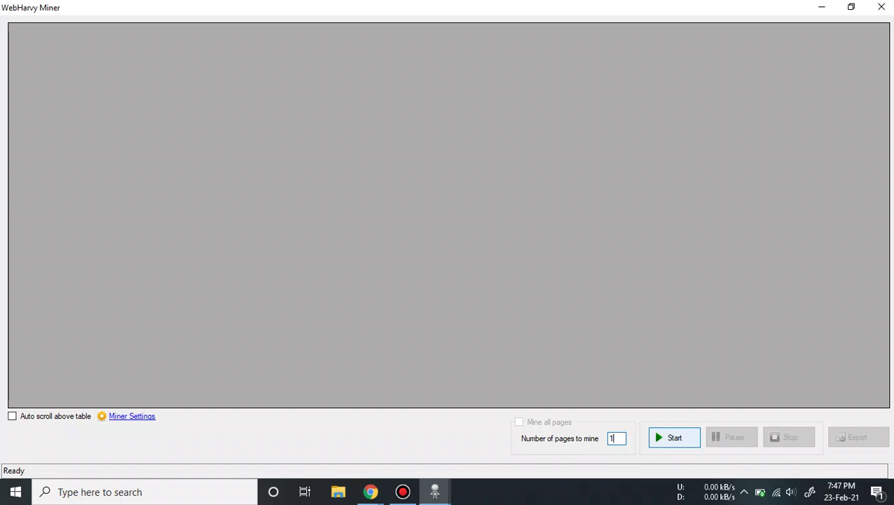
pyautogui.click(674, 438)
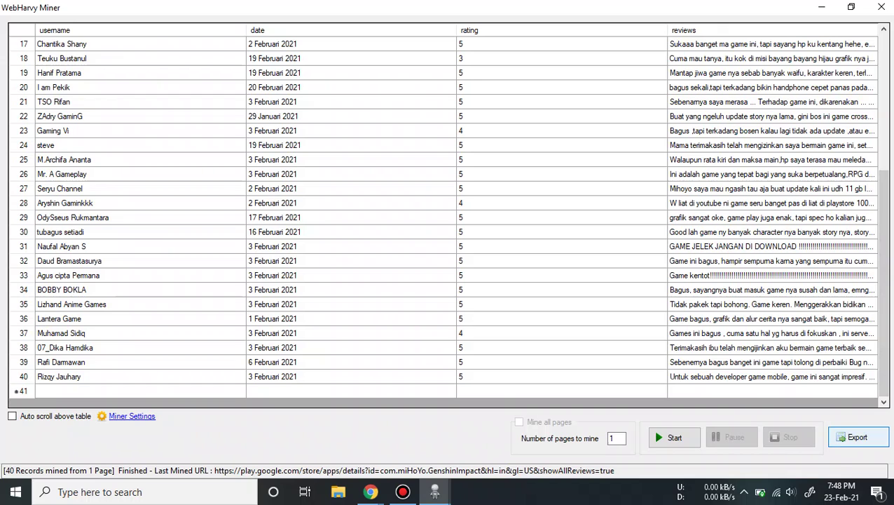
# - Export the mined data in CSV - Comma Separated Values format to the Desktop as genshin_reviews
pyautogui.click(856, 437)
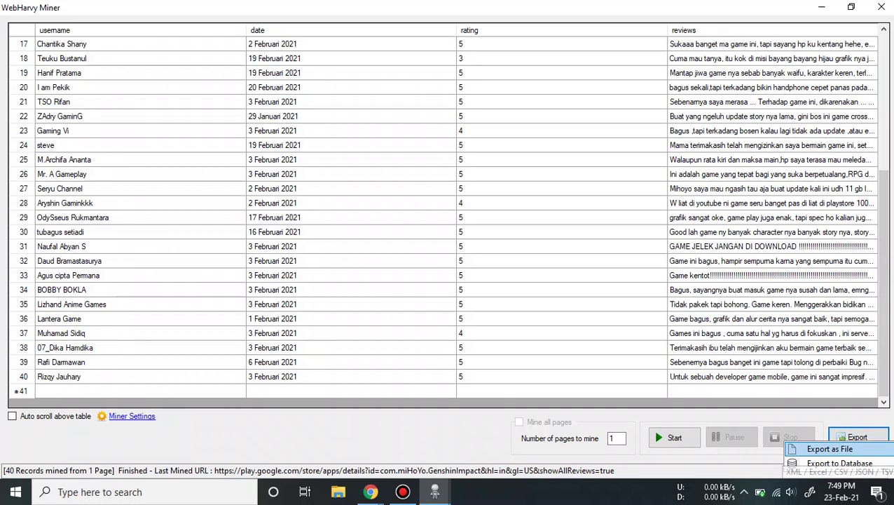
pyautogui.click(830, 449)
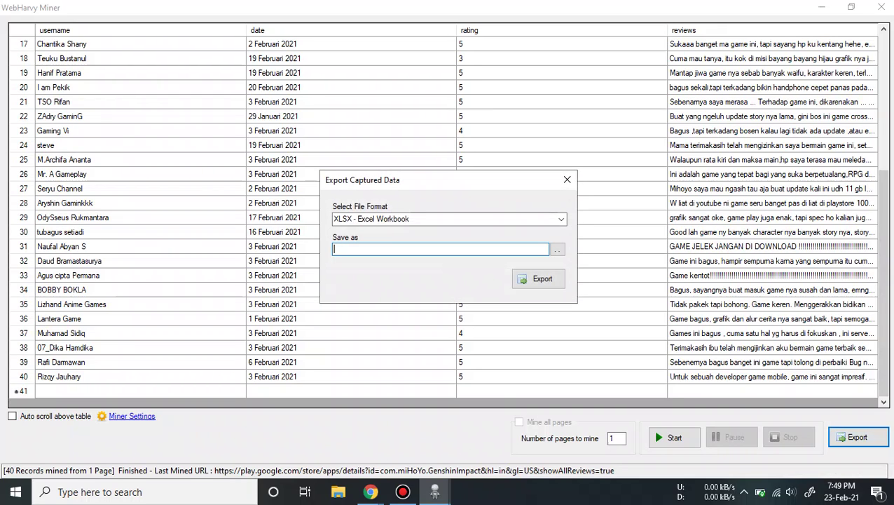
pyautogui.click(449, 219)
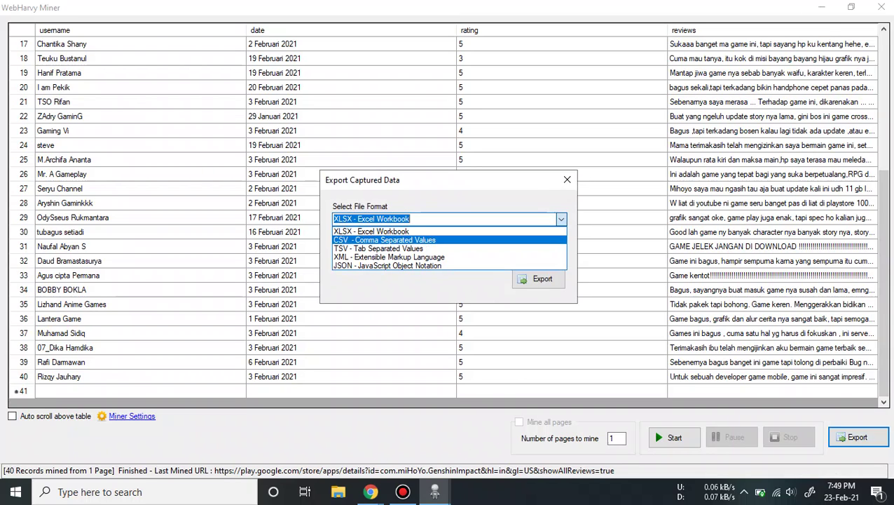
pyautogui.click(384, 240)
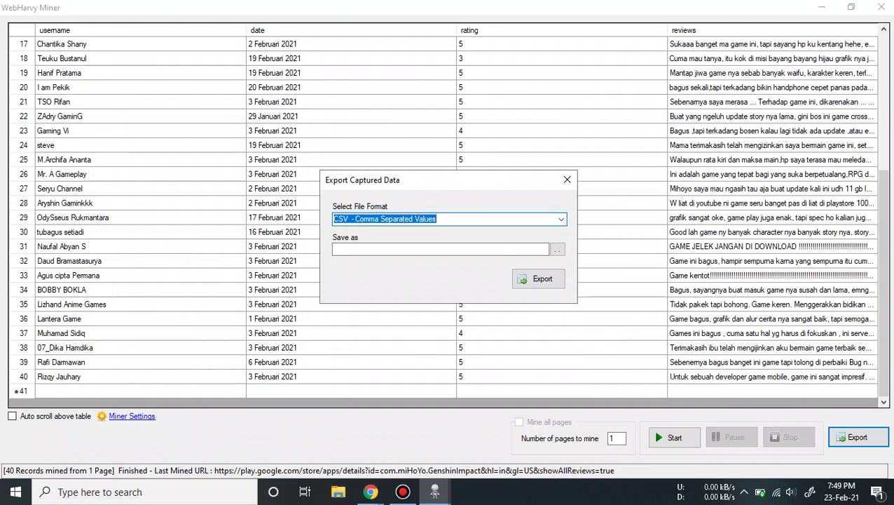
pyautogui.click(557, 249)
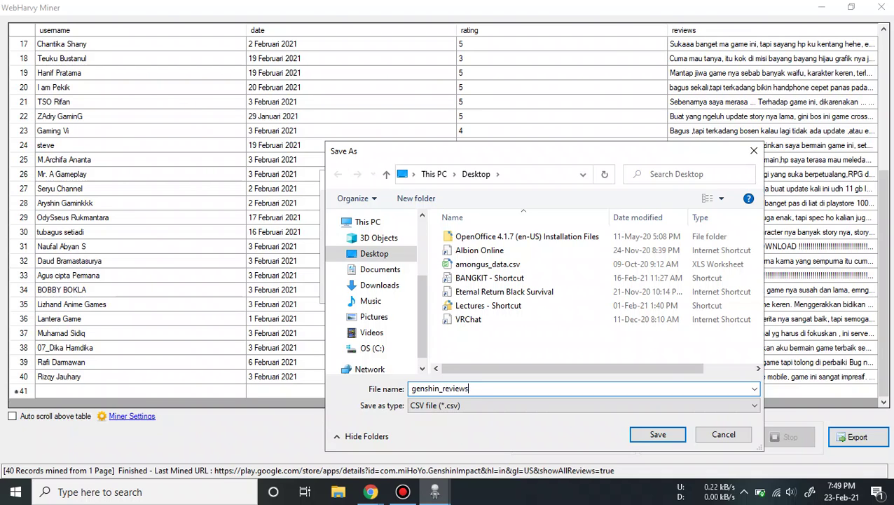
pyautogui.press('Return')
pyautogui.click(538, 279)
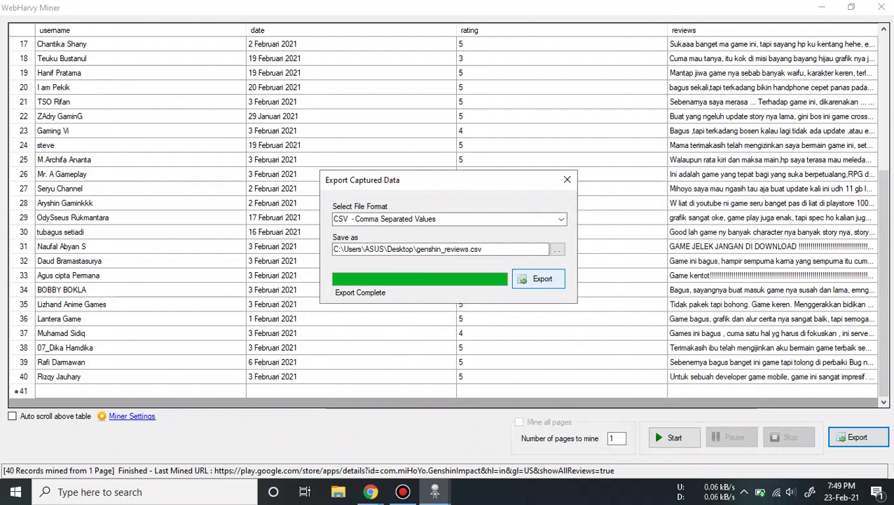
pyautogui.click(567, 179)
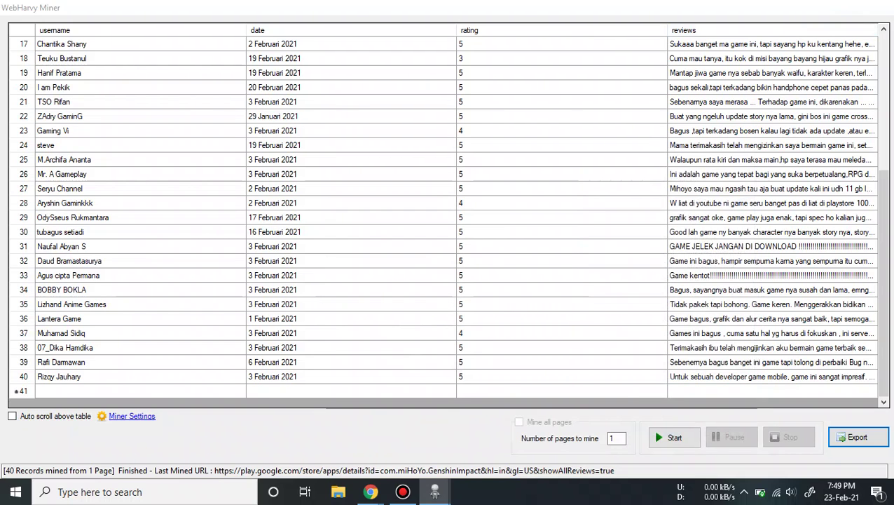
# - Close the miner window and open the exported genshin_reviews.csv file from the desktop in WPS Office
pyautogui.click(881, 7)
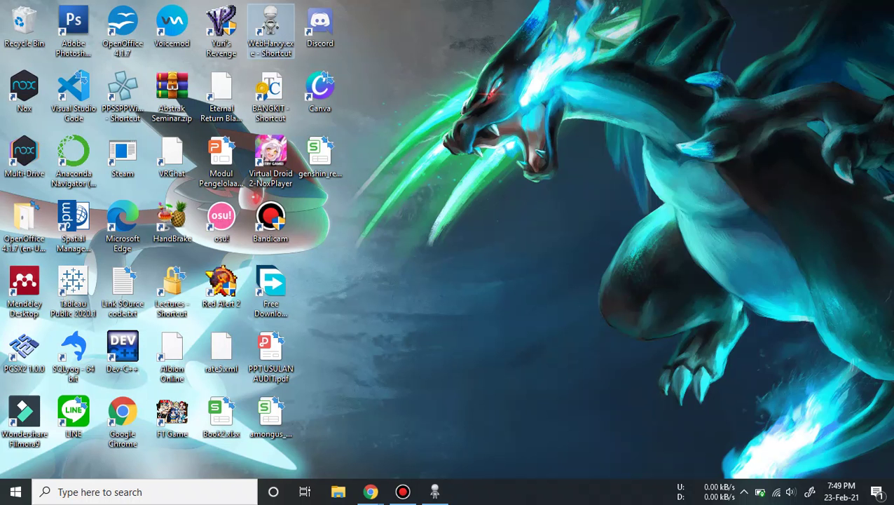
pyautogui.click(319, 155)
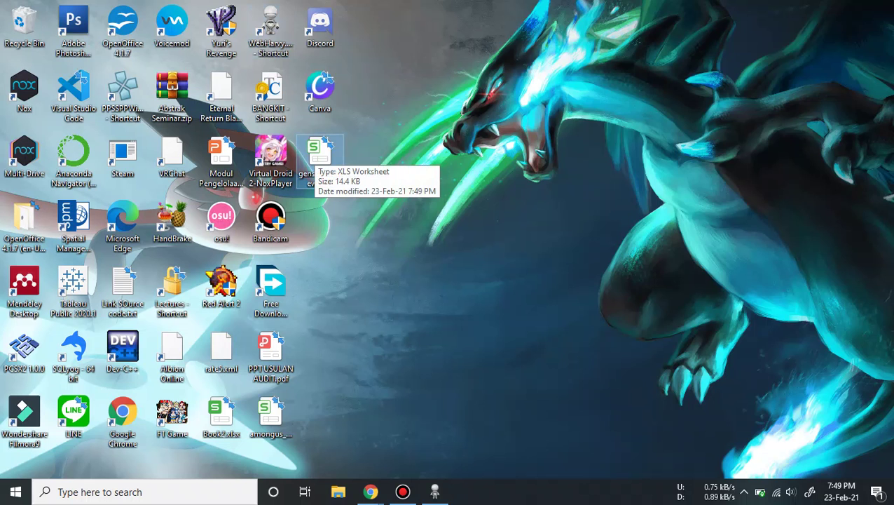
pyautogui.doubleClick(319, 155)
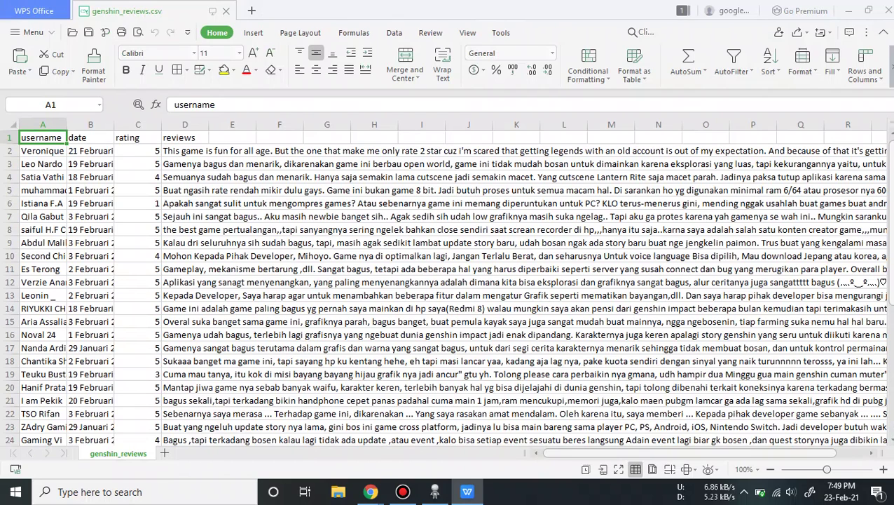
# - Examine the reviews column from the first review in D2 down past the last exported record
pyautogui.click(184, 151)
pyautogui.press('Down')
pyautogui.press('Down')
pyautogui.press('Down')
pyautogui.press('Down')
pyautogui.press('Down')
pyautogui.press('Down')
pyautogui.press('Down')
pyautogui.press('Down')
pyautogui.press('Down')
pyautogui.press('Down')
pyautogui.press('Down')
pyautogui.press('Down')
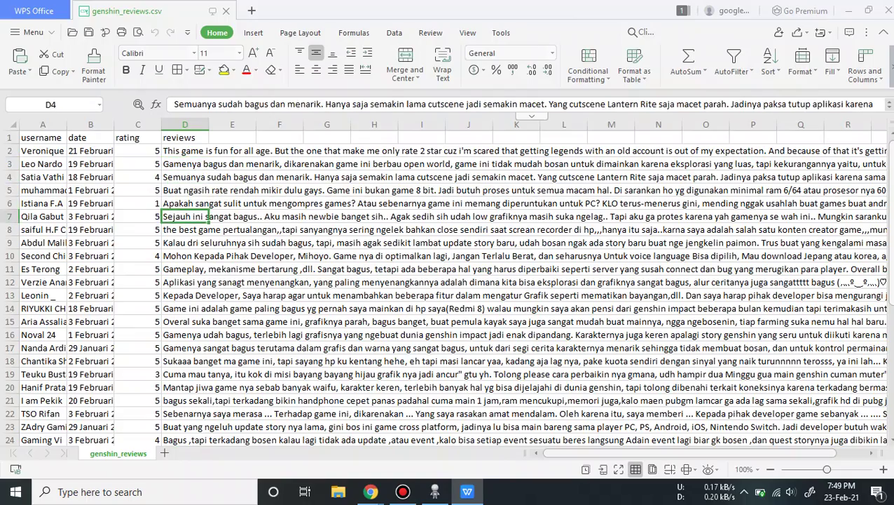
pyautogui.press('Down')
pyautogui.press('Down')
pyautogui.press('Down')
pyautogui.press('Down')
pyautogui.press('Down')
pyautogui.press('Down')
pyautogui.press('Down')
pyautogui.press('Down')
pyautogui.press('Down')
pyautogui.press('Down')
pyautogui.press('Down')
pyautogui.press('Down')
pyautogui.press('Down')
pyautogui.press('Down')
pyautogui.press('Down')
pyautogui.press('Down')
pyautogui.press('Down')
pyautogui.press('Down')
pyautogui.press('Down')
pyautogui.press('Down')
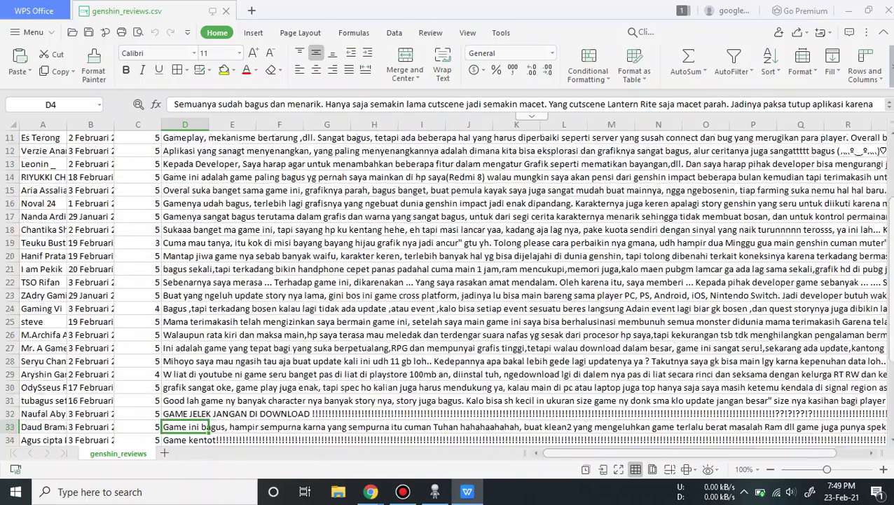
pyautogui.press('Down')
pyautogui.press('Down')
pyautogui.press('Down')
pyautogui.press('Down')
pyautogui.press('Down')
pyautogui.press('Down')
pyautogui.press('Down')
pyautogui.press('Down')
pyautogui.press('Down')
pyautogui.press('Down')
pyautogui.press('Down')
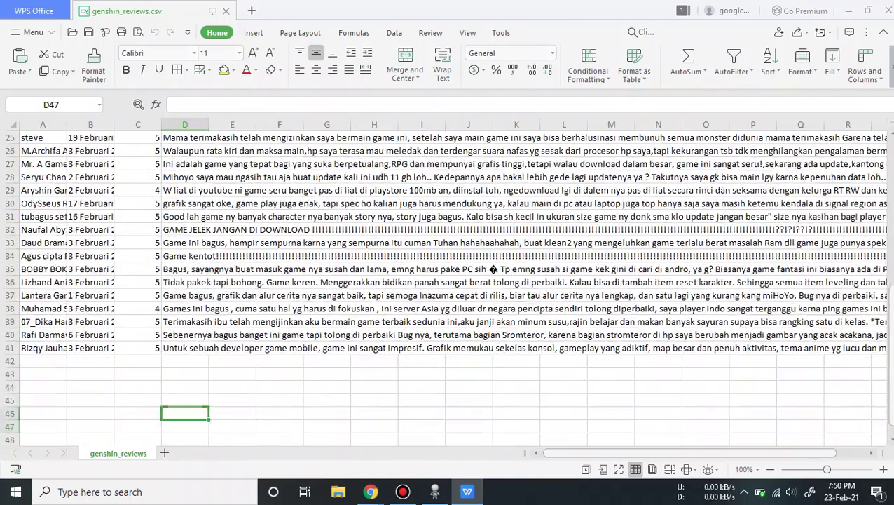
# - Look back up through the exported reviews to the column header in D1
pyautogui.press('Up')
pyautogui.press('Up')
pyautogui.press('Up')
pyautogui.press('Up')
pyautogui.press('Up')
pyautogui.press('Up')
pyautogui.press('Up')
pyautogui.press('Up')
pyautogui.press('Up')
pyautogui.press('Up')
pyautogui.press('Up')
pyautogui.press('Up')
pyautogui.press('Up')
pyautogui.press('Up')
pyautogui.press('Up')
pyautogui.press('Up')
pyautogui.press('Up')
pyautogui.press('Up')
pyautogui.press('Up')
pyautogui.press('Up')
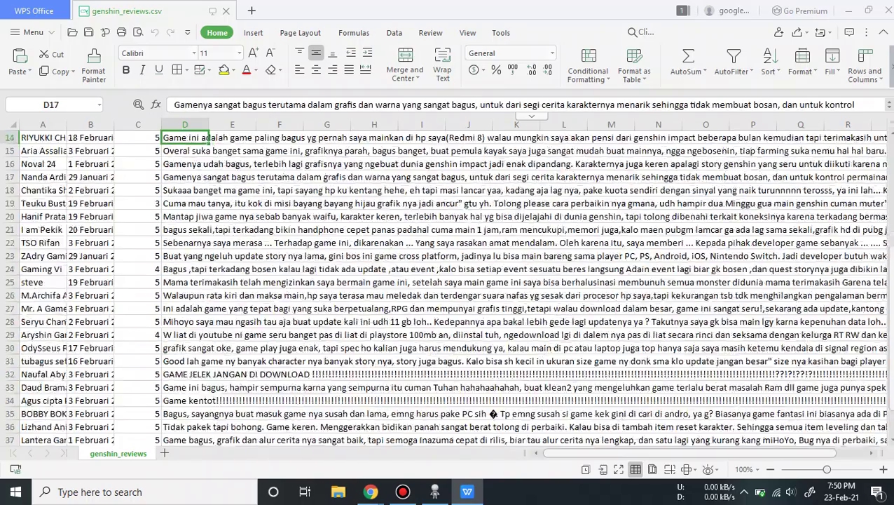
pyautogui.press('Up')
pyautogui.press('Up')
pyautogui.press('Up')
pyautogui.press('Up')
pyautogui.press('Up')
pyautogui.press('Up')
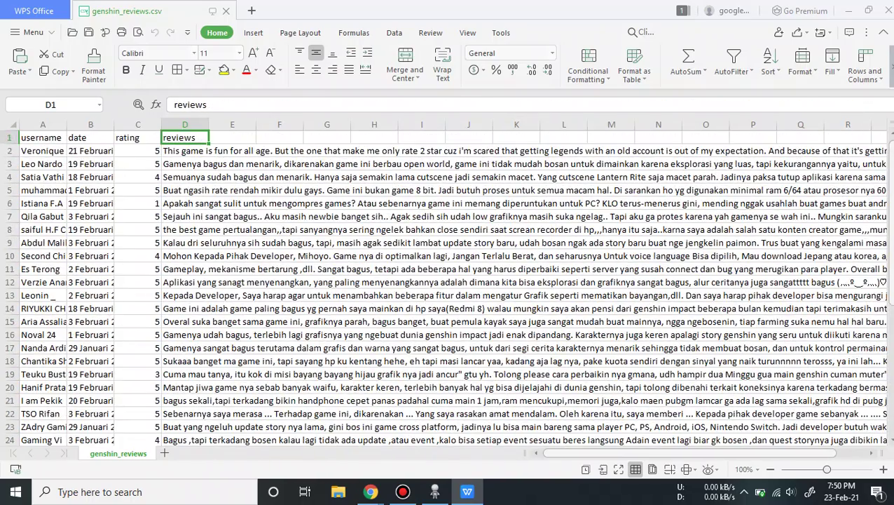